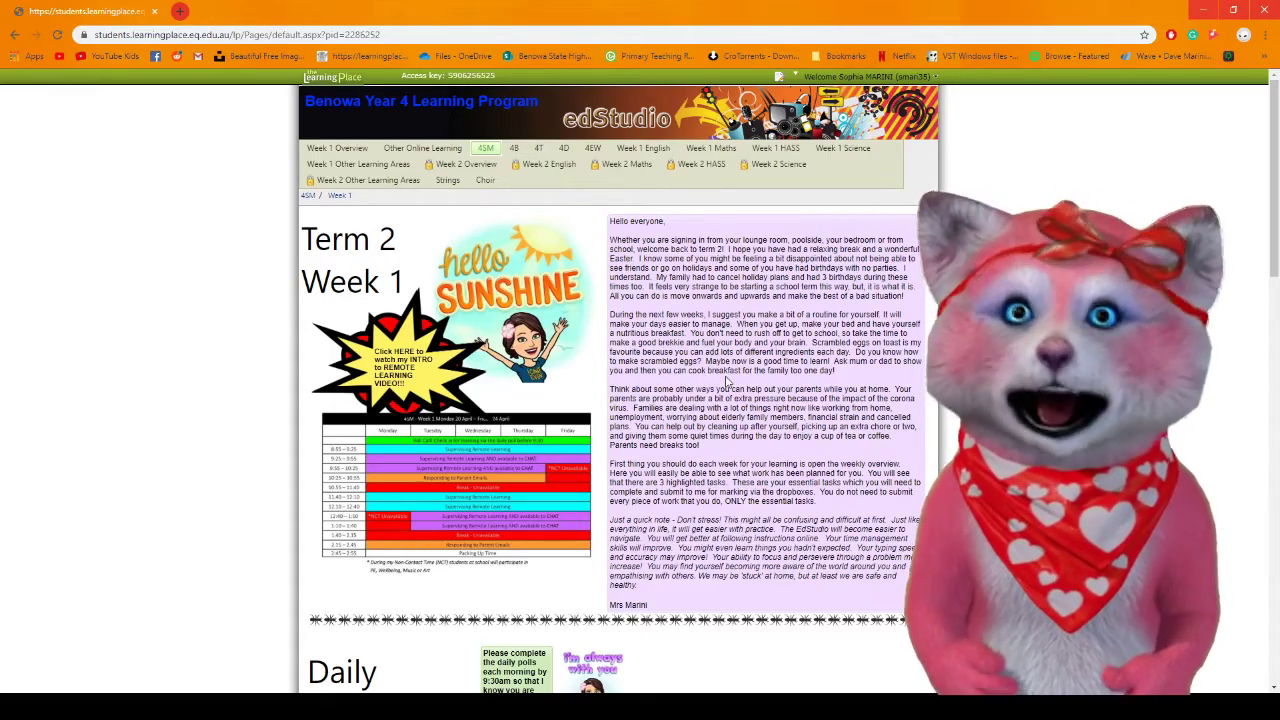
Step: Scroll down the Term 2 Week 1 page to the Maths chat and open its Week 1 discussion
scroll(727, 383, down, 3)
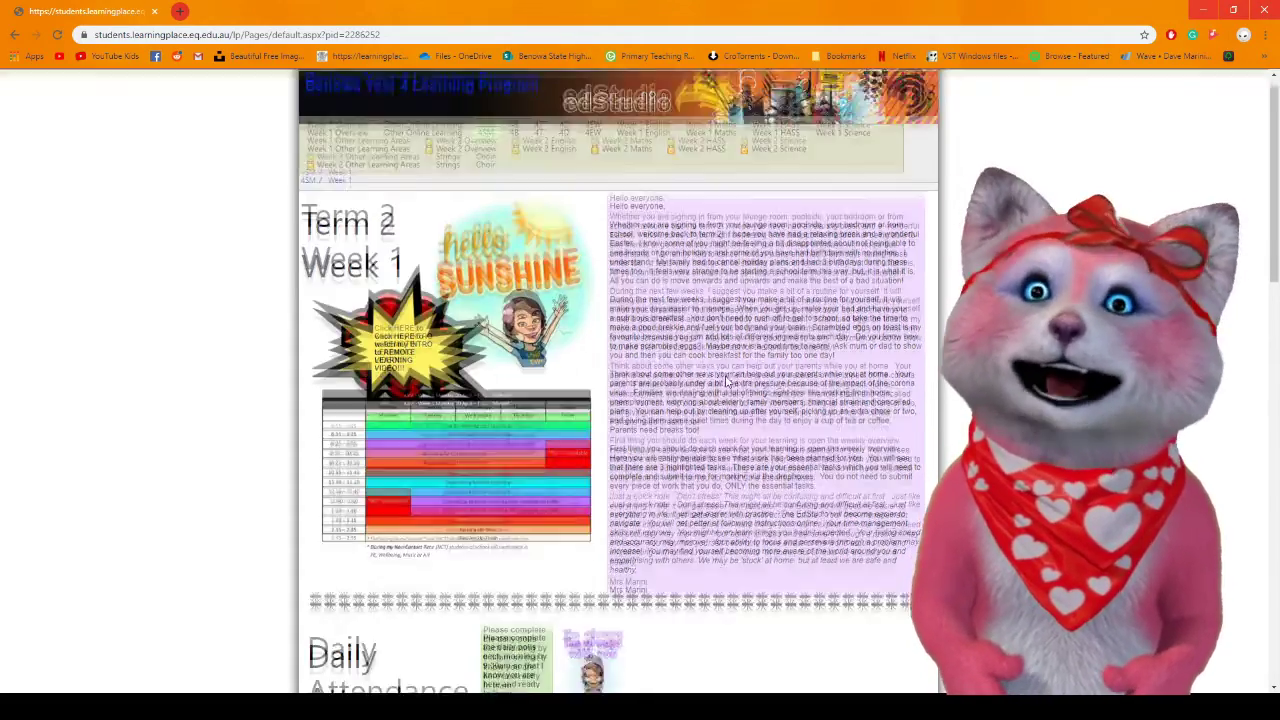
scroll(727, 383, down, 5)
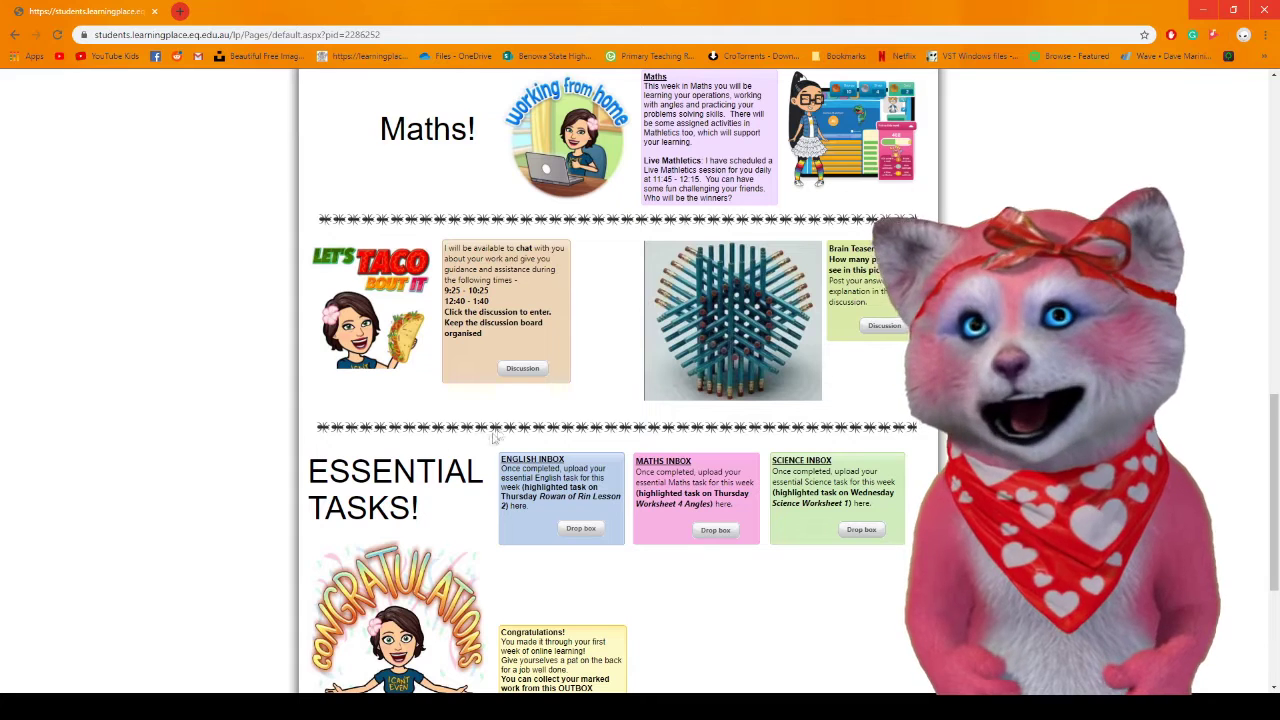
click(521, 369)
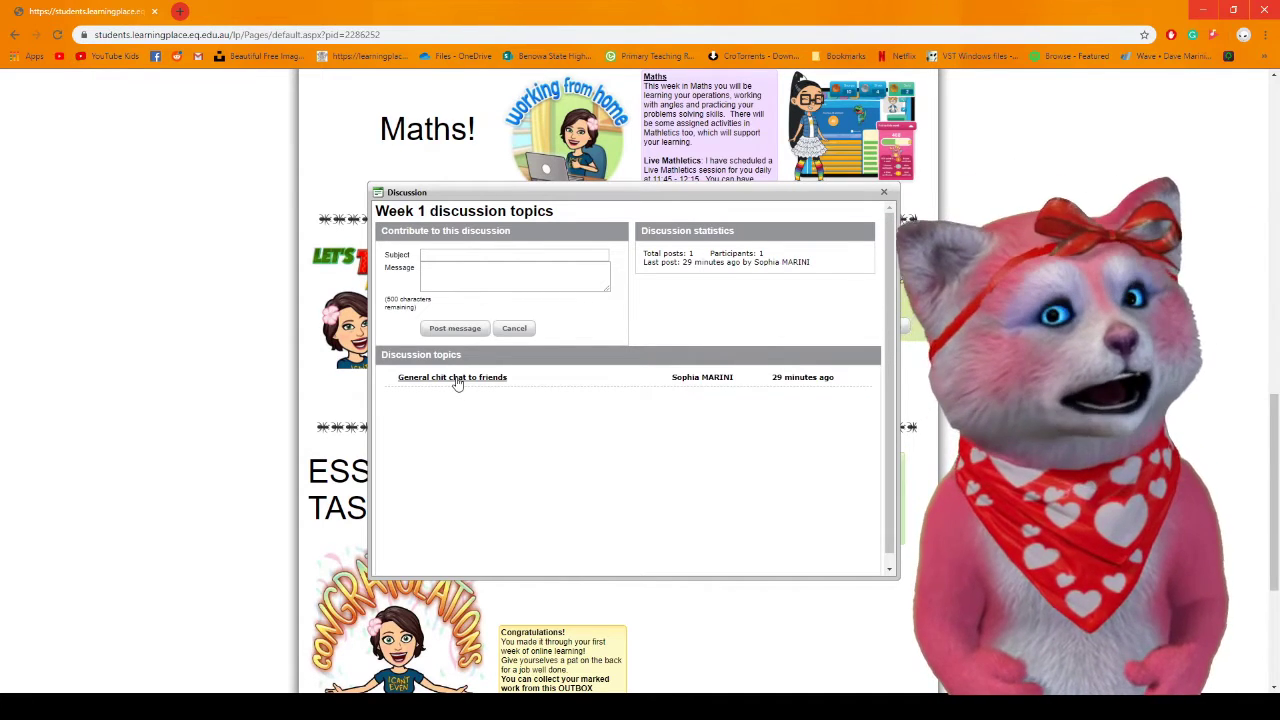
Step: Expand the 'General chit chat to friends' topic and start a reply to it
click(457, 378)
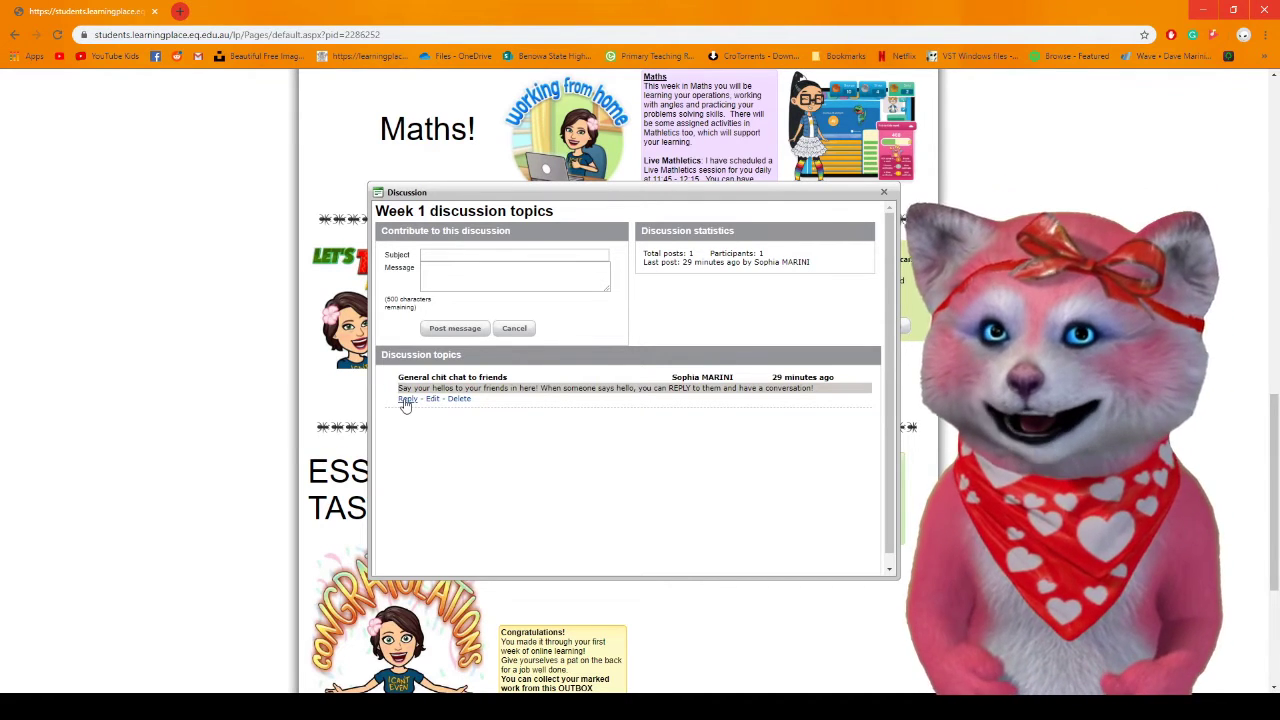
click(406, 399)
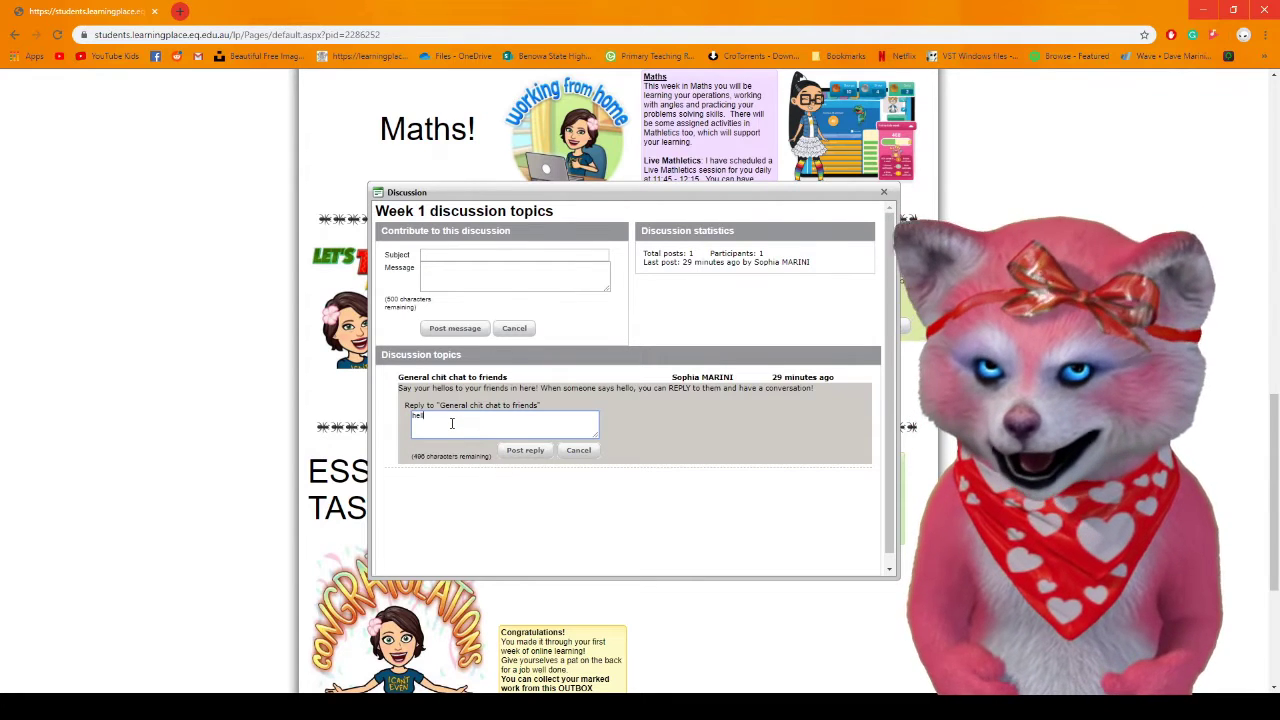
Step: Post a greeting to the teacher by name saying the student is ready to start and asking how she is
text(hello Mrs Mar)
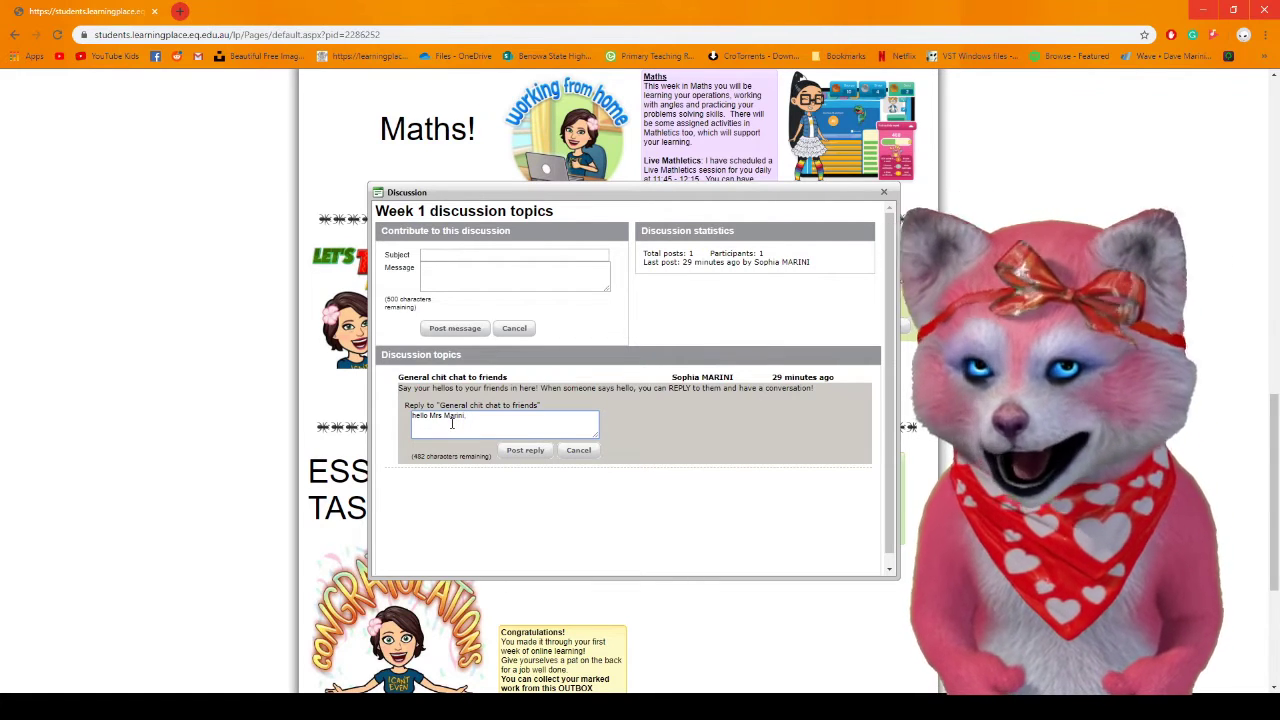
text(ini.)
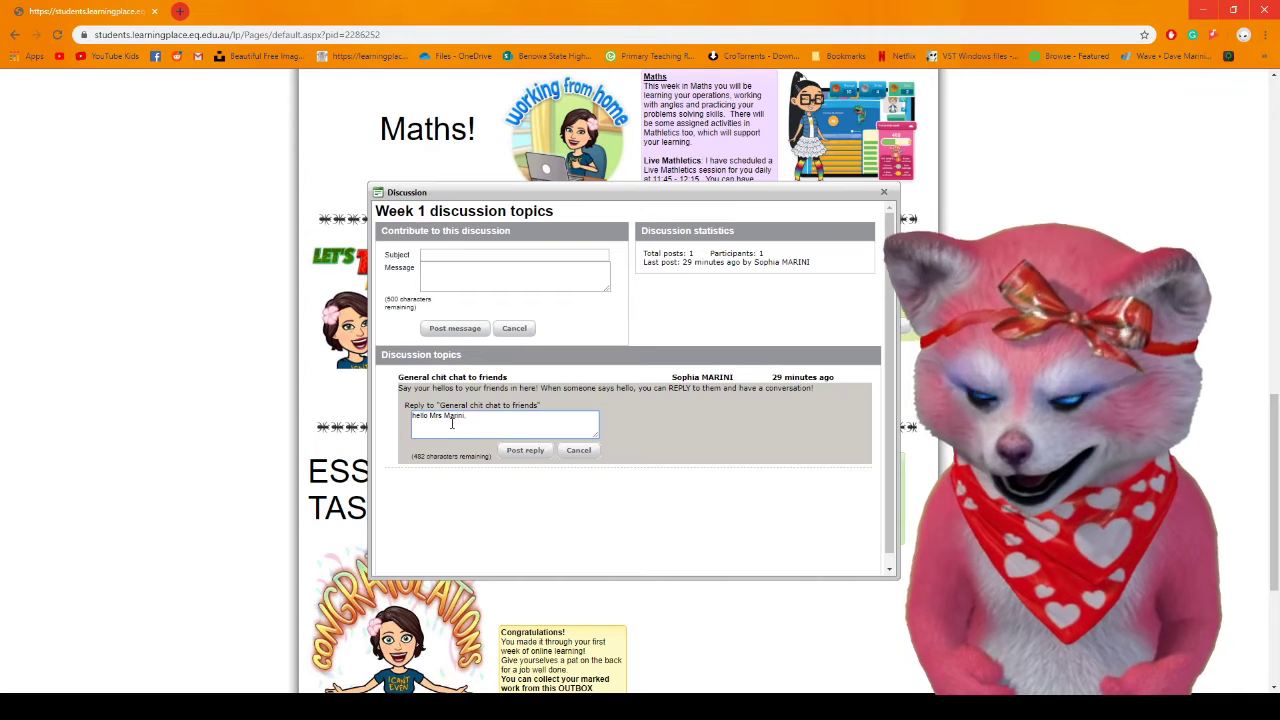
text( Sue is read)
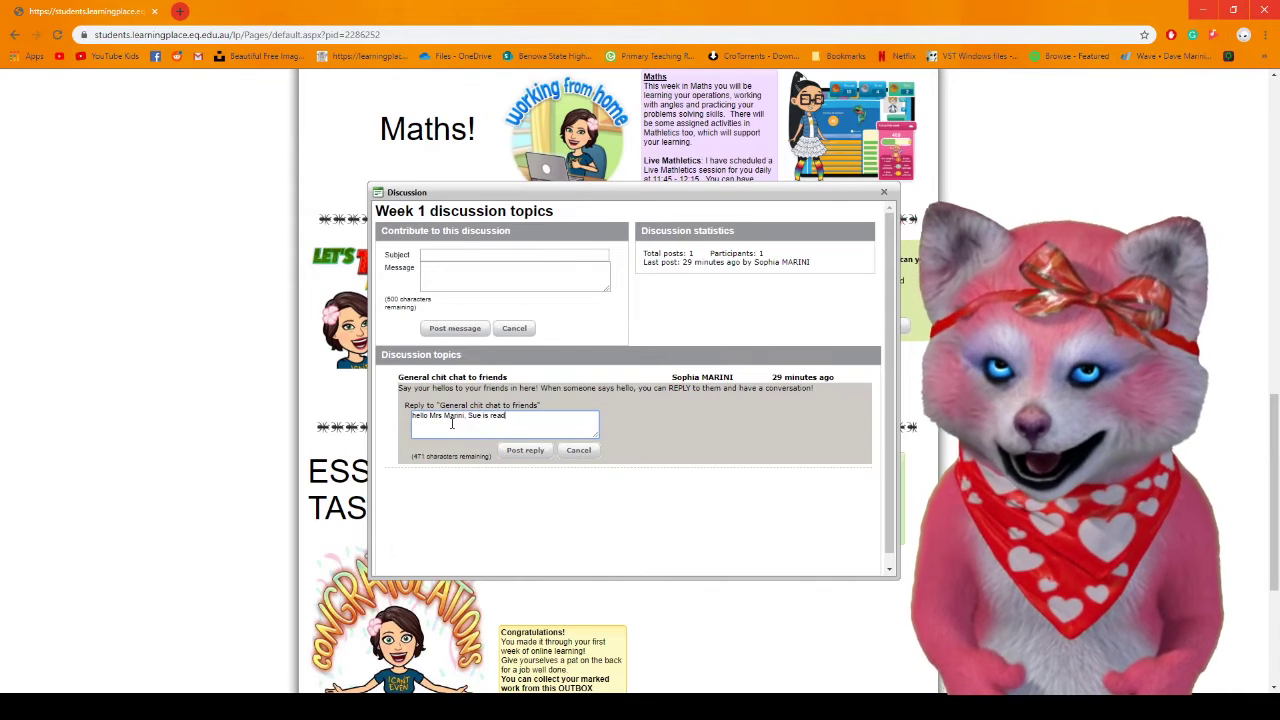
text(y to star)
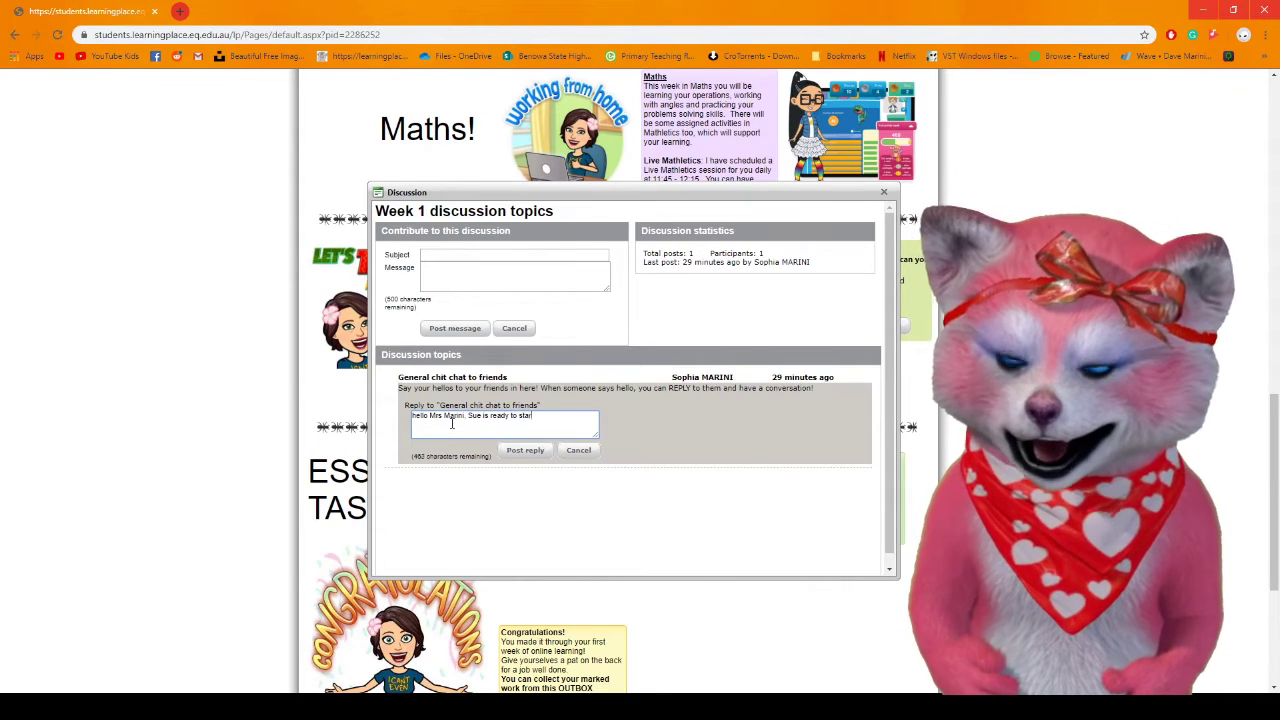
text(t. )
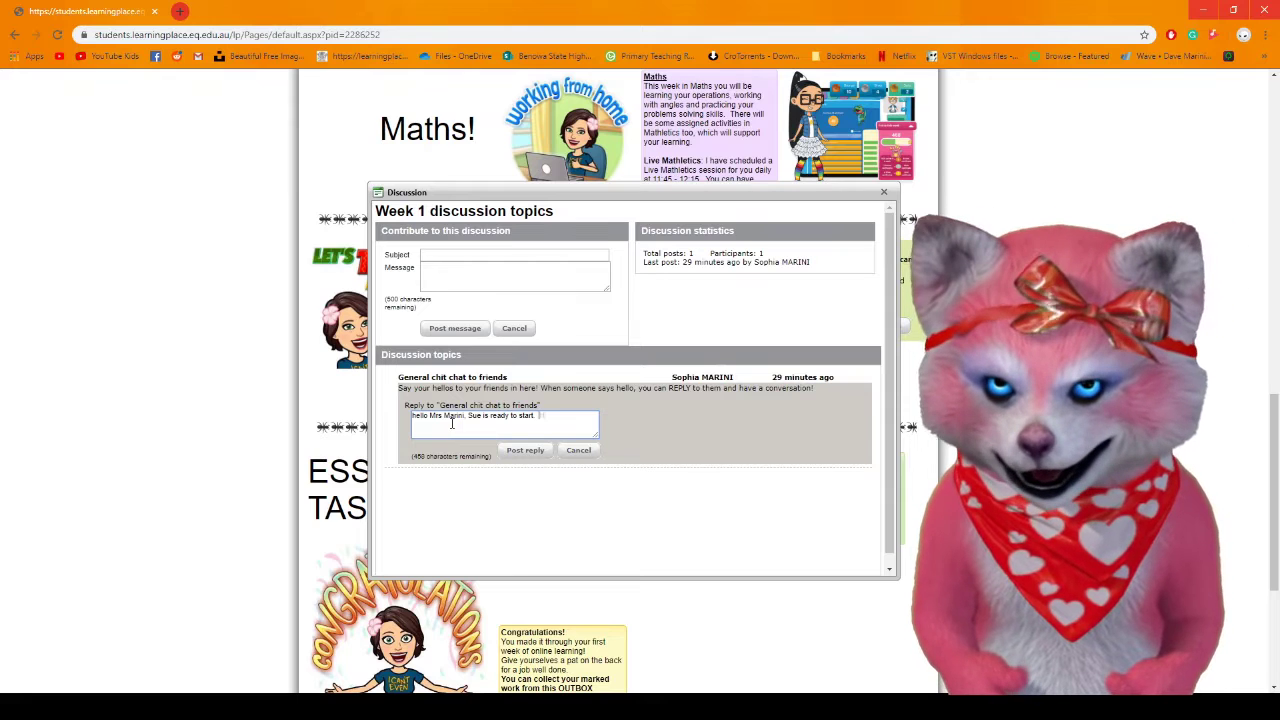
text( How are you )
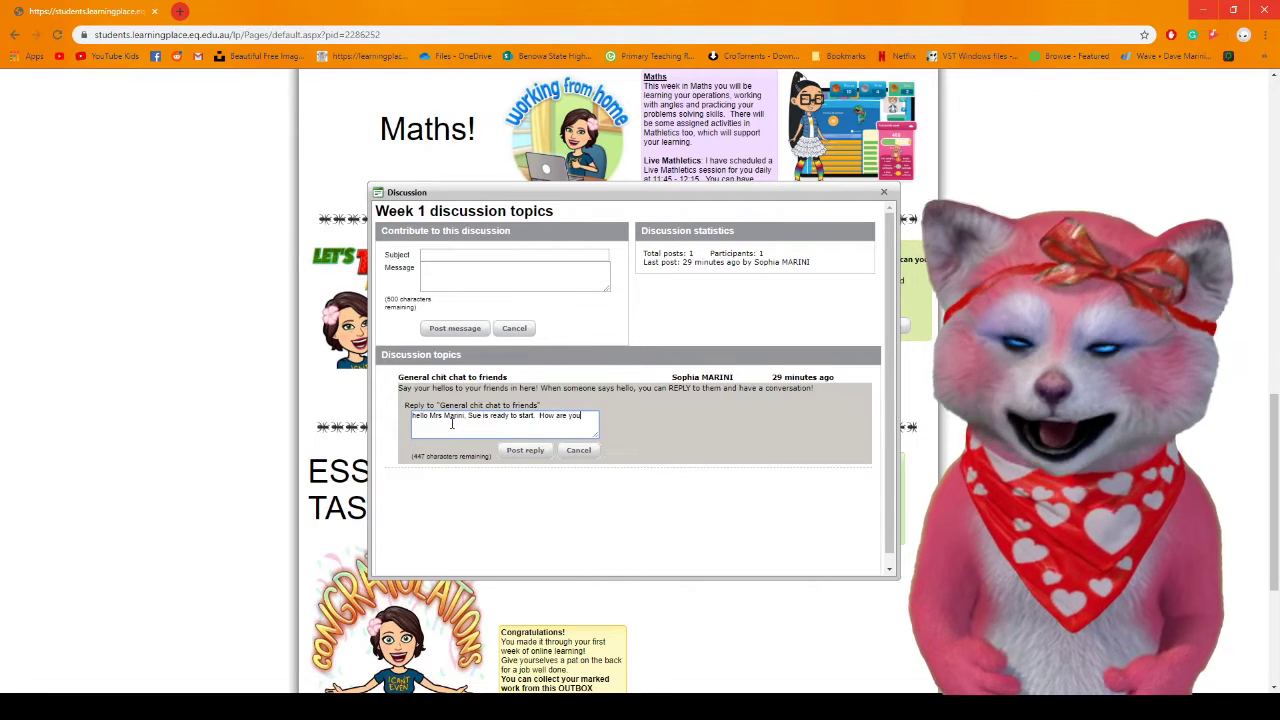
text(?)
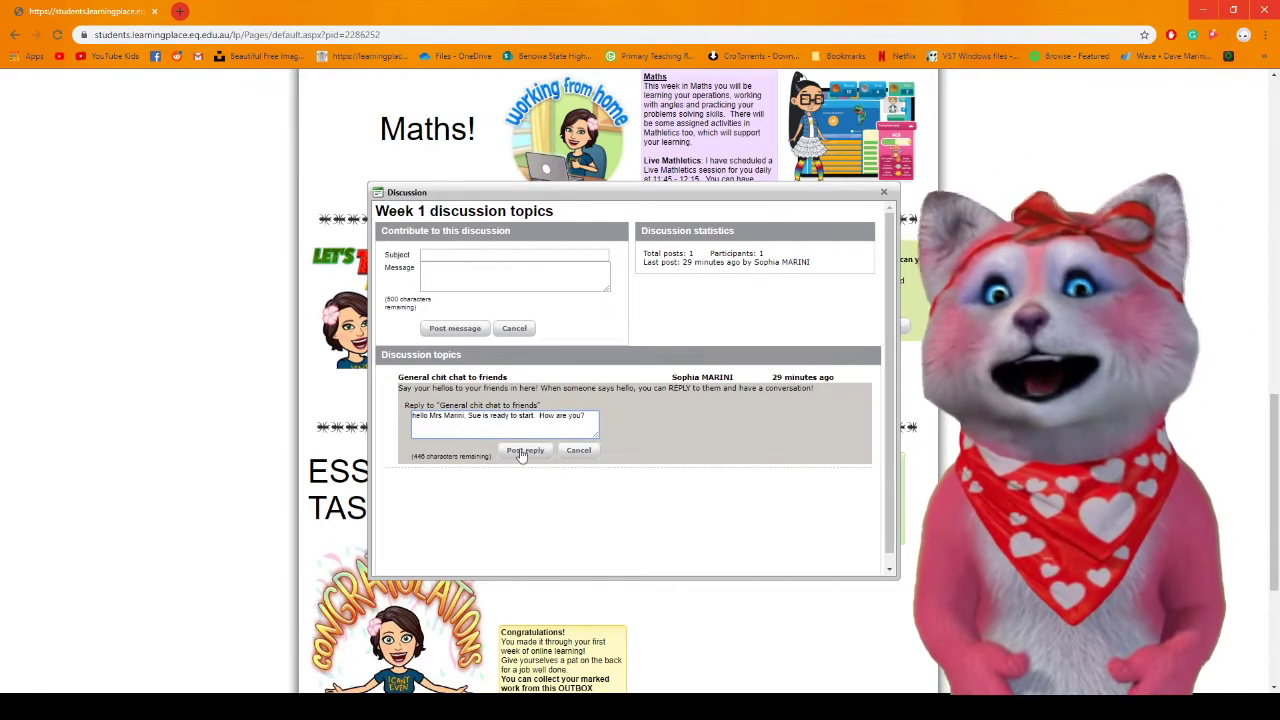
click(522, 451)
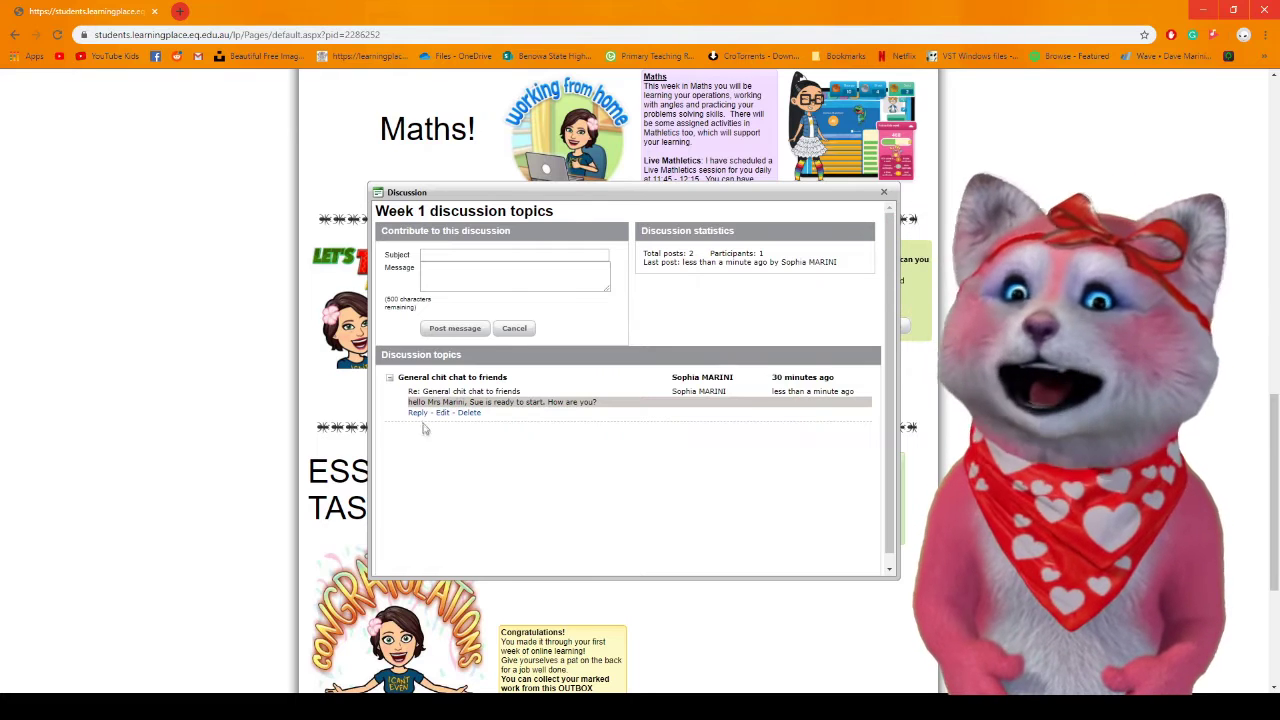
Step: Post a nested reply saying all is well and asking 'What have you done so far this morning'
click(417, 413)
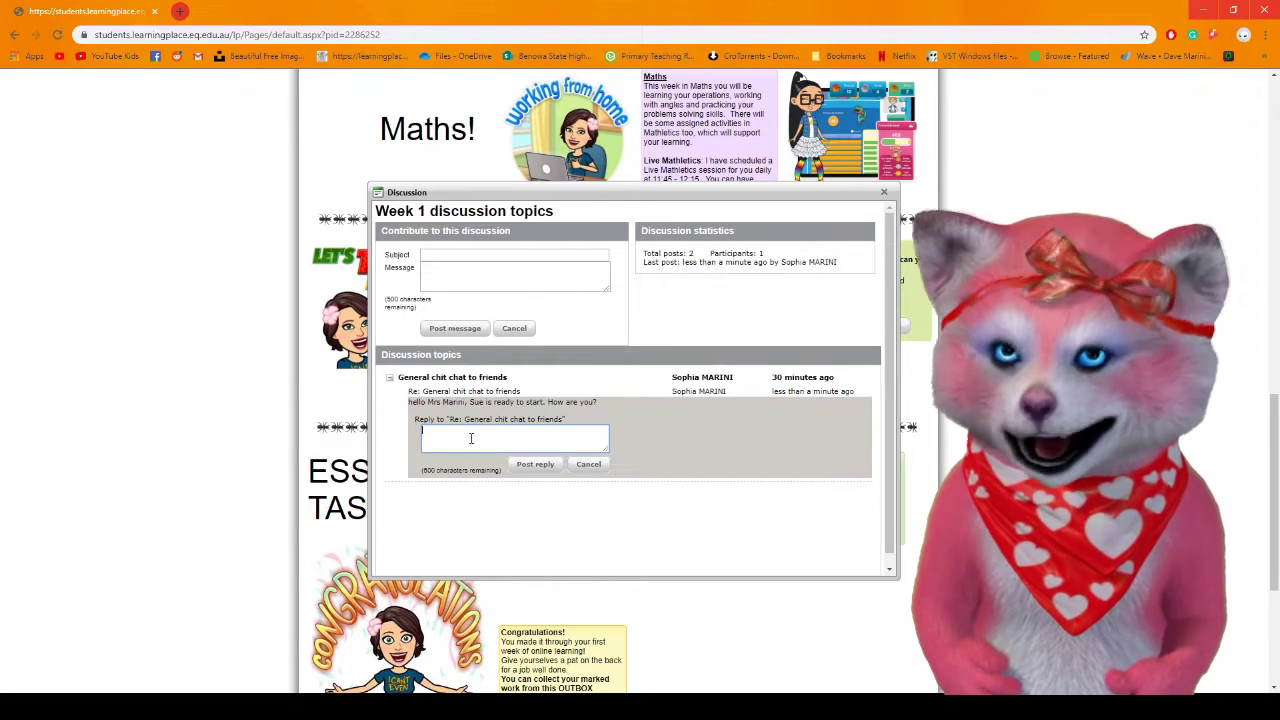
text(Hi!)
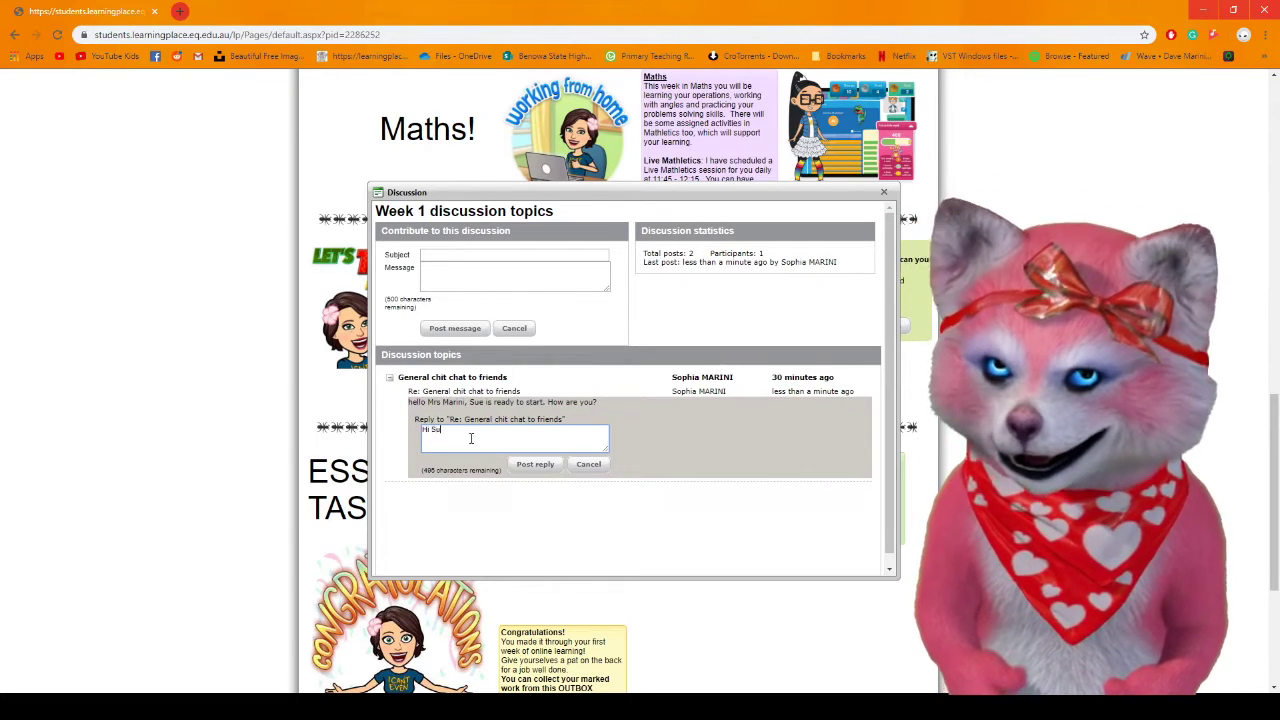
text(Sue. I am well.)
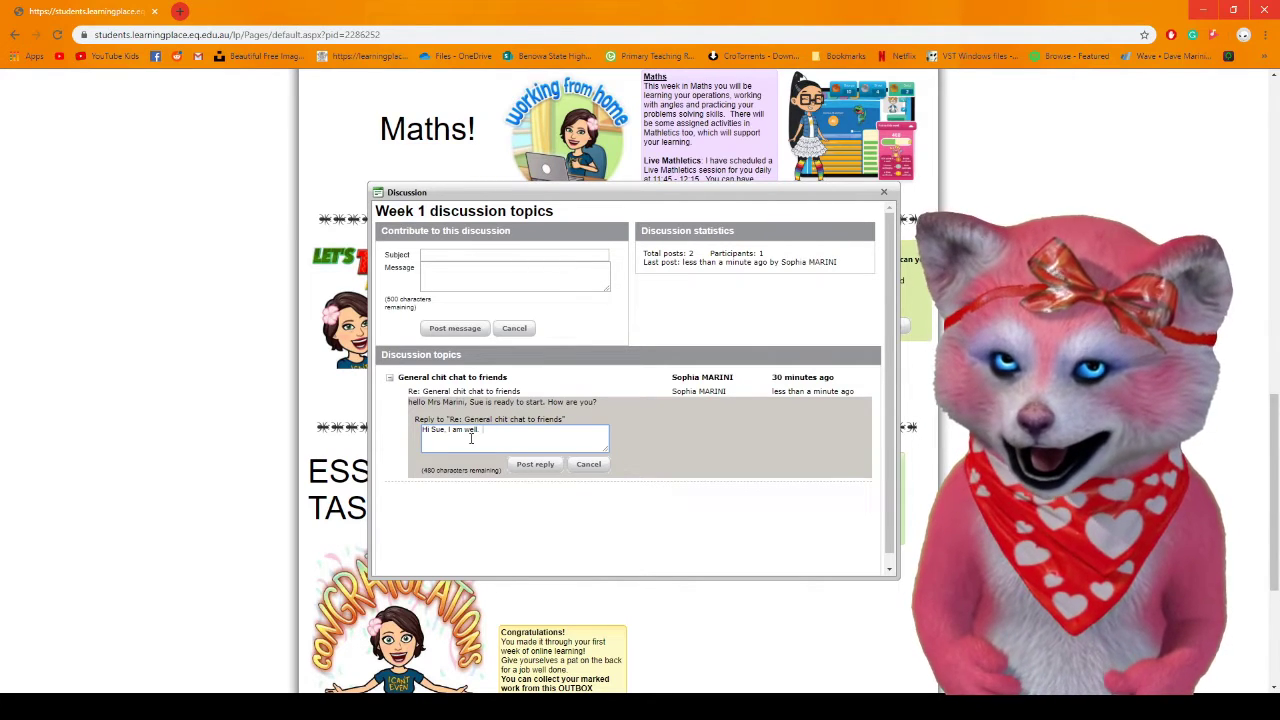
text(What have you done)
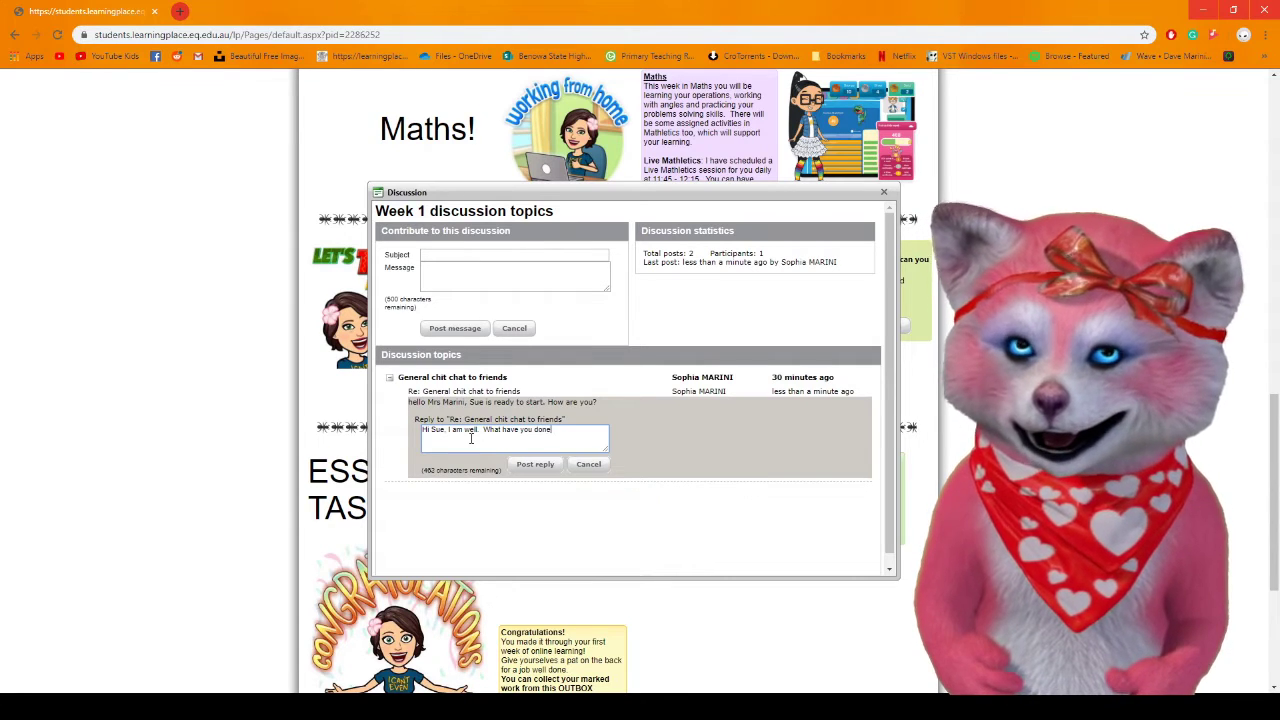
text( so fa)
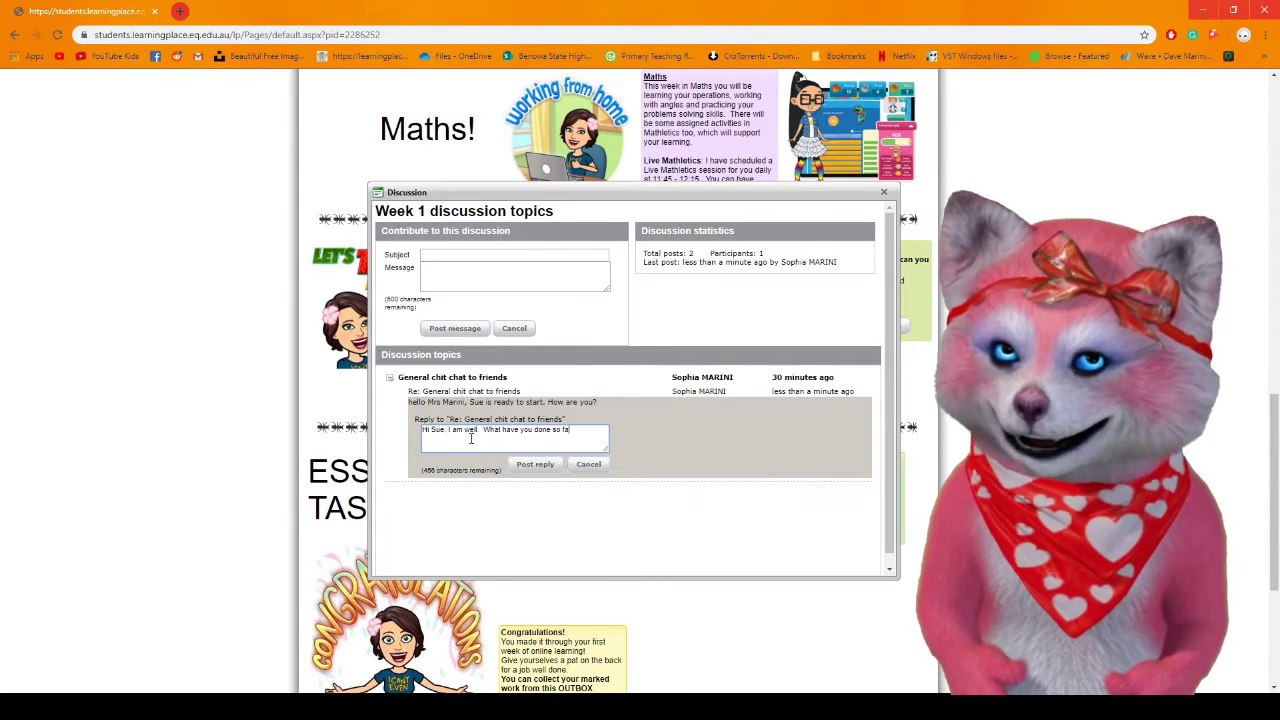
text(r this mornin)
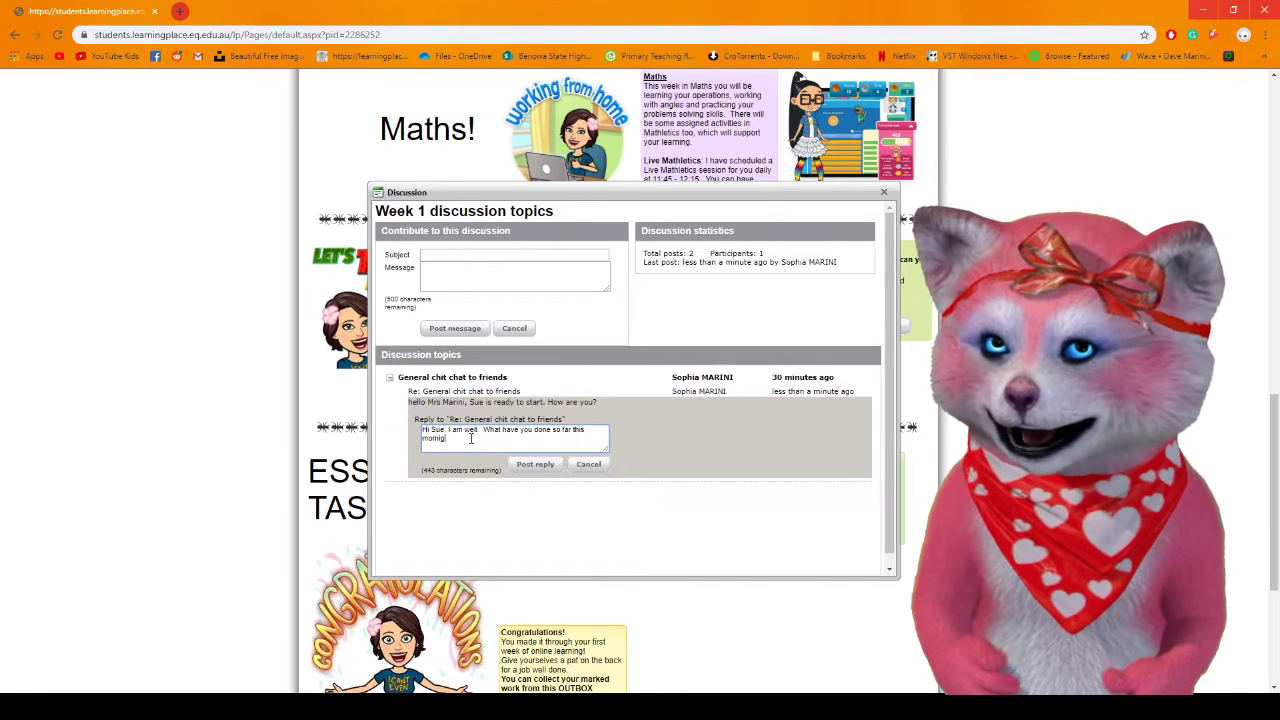
click(531, 465)
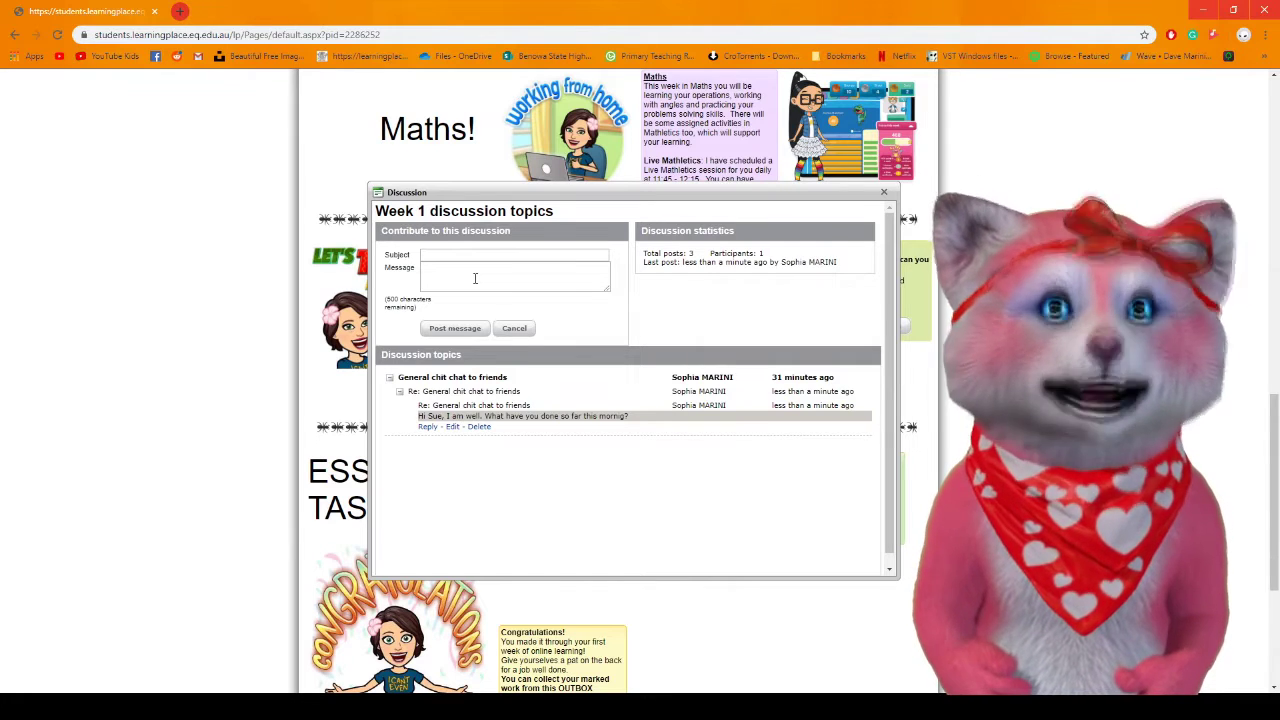
Step: Post a 'Spelling Contract' topic saying 'I don't understand what to do with the spelling contract', then begin answering it
click(429, 254)
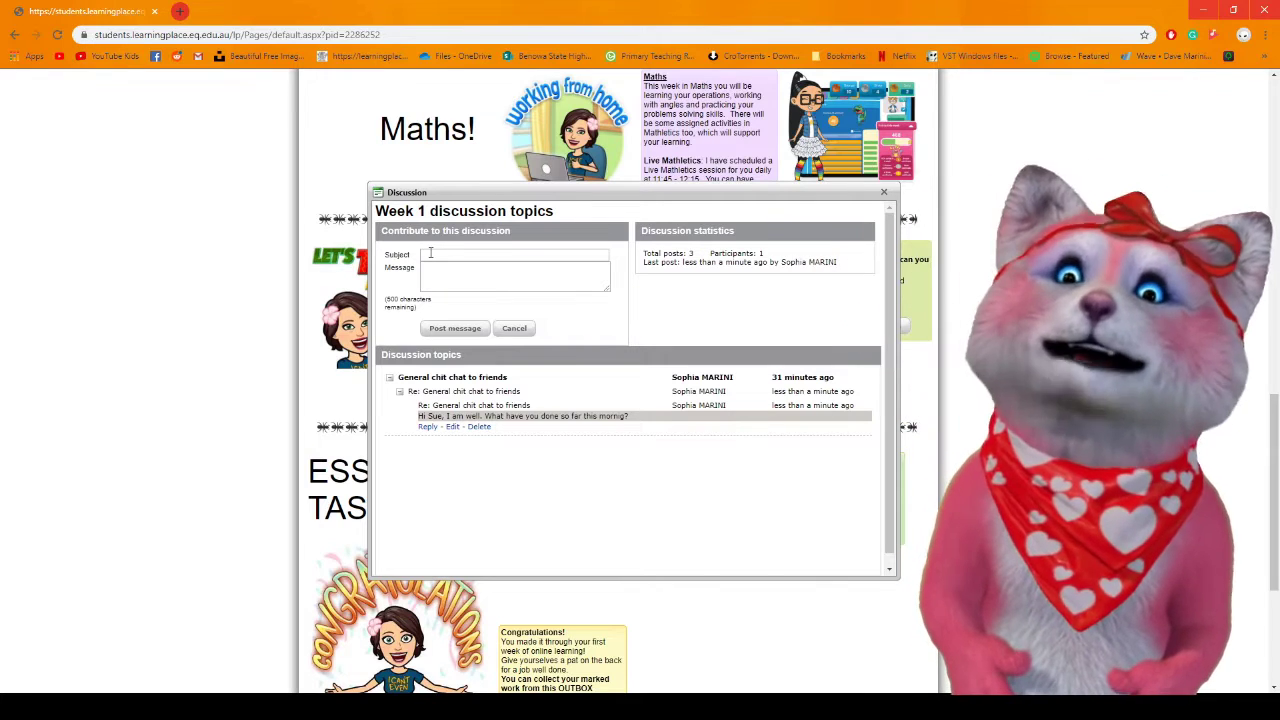
click(430, 253)
text(Sp)
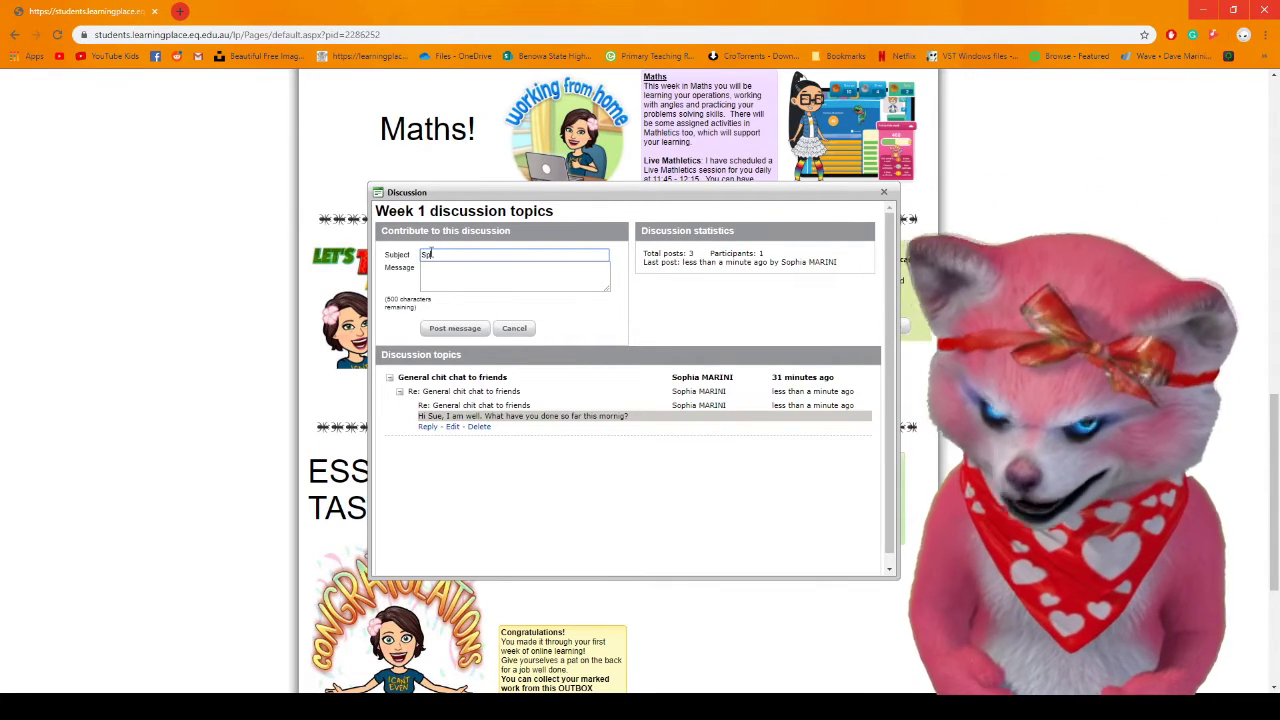
text(elling C)
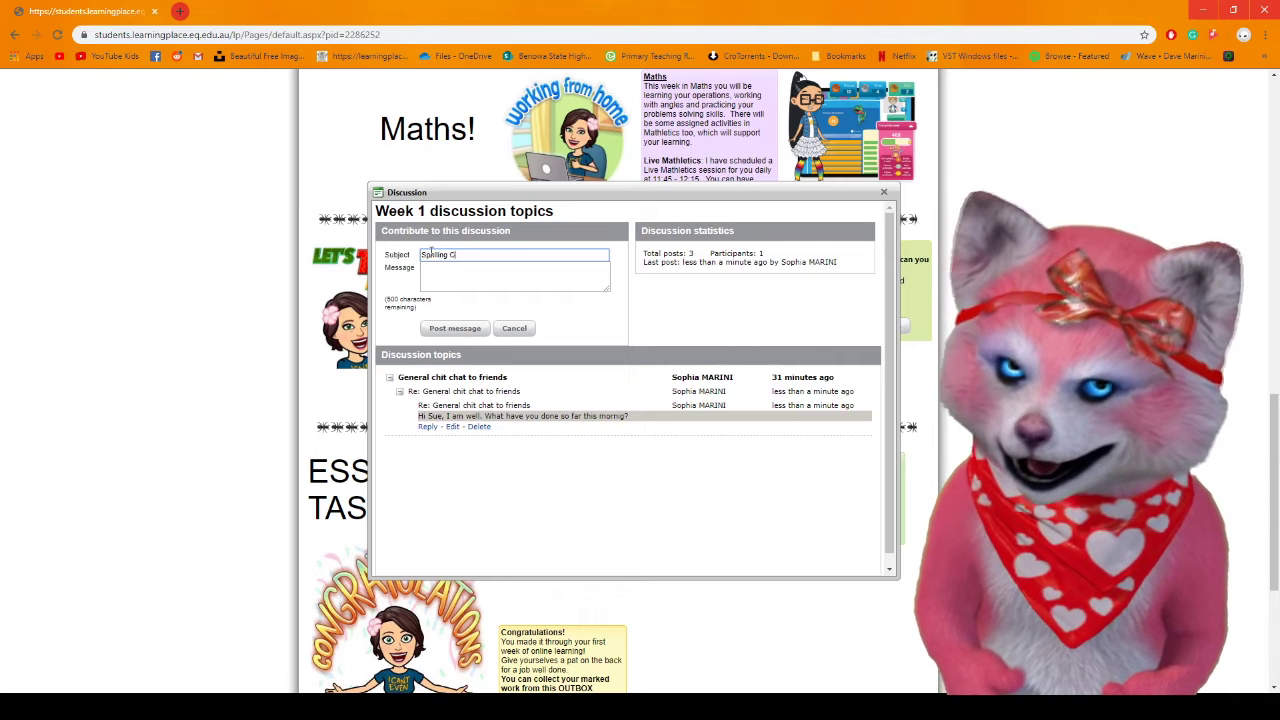
text(ontract)
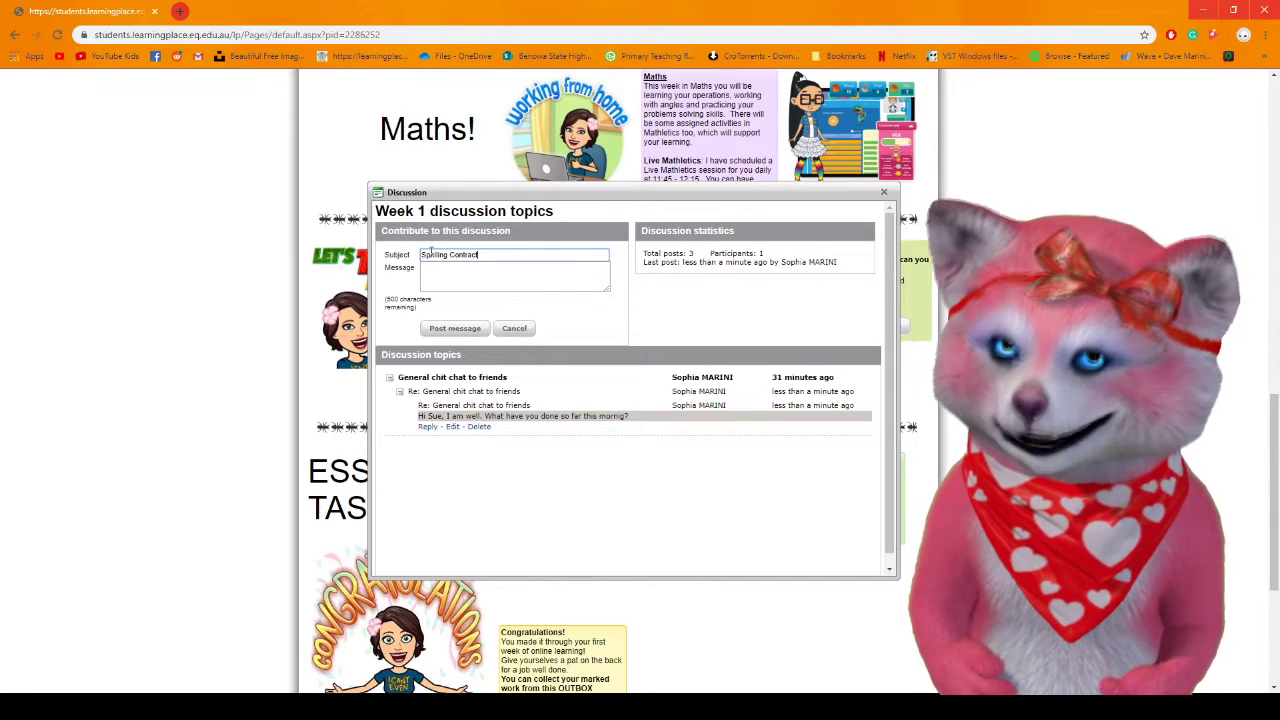
click(455, 270)
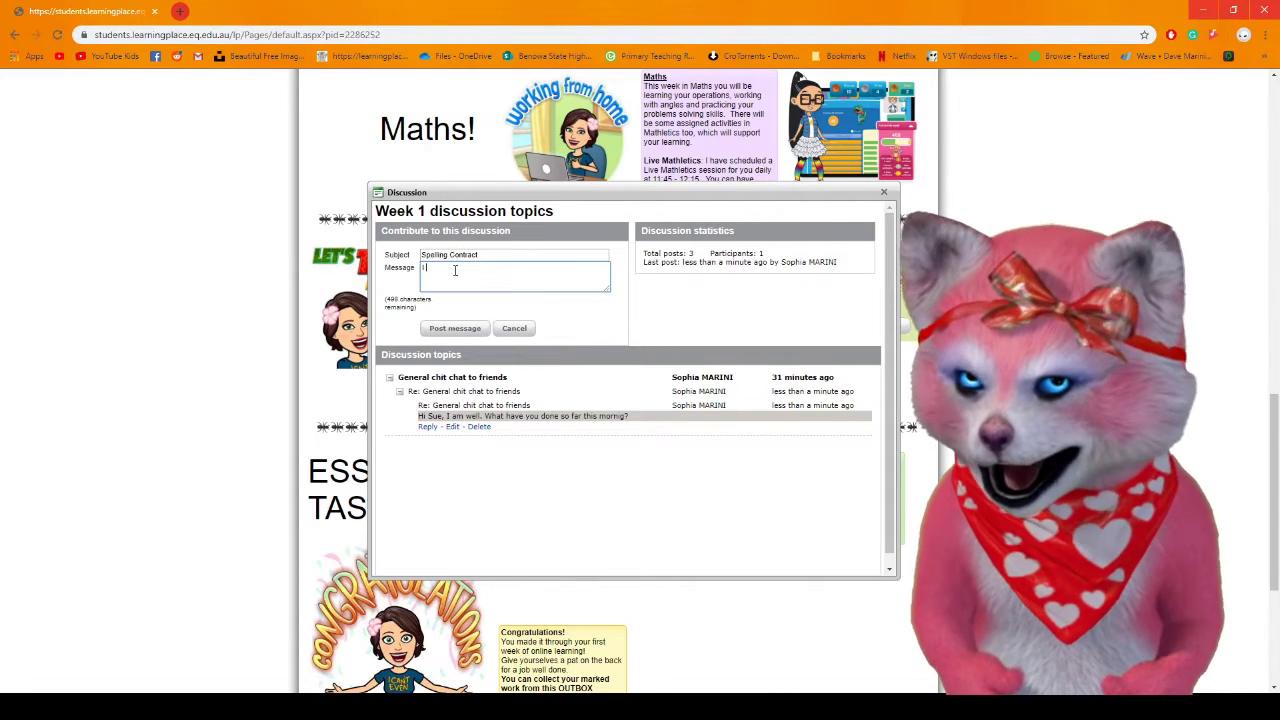
text(I don't)
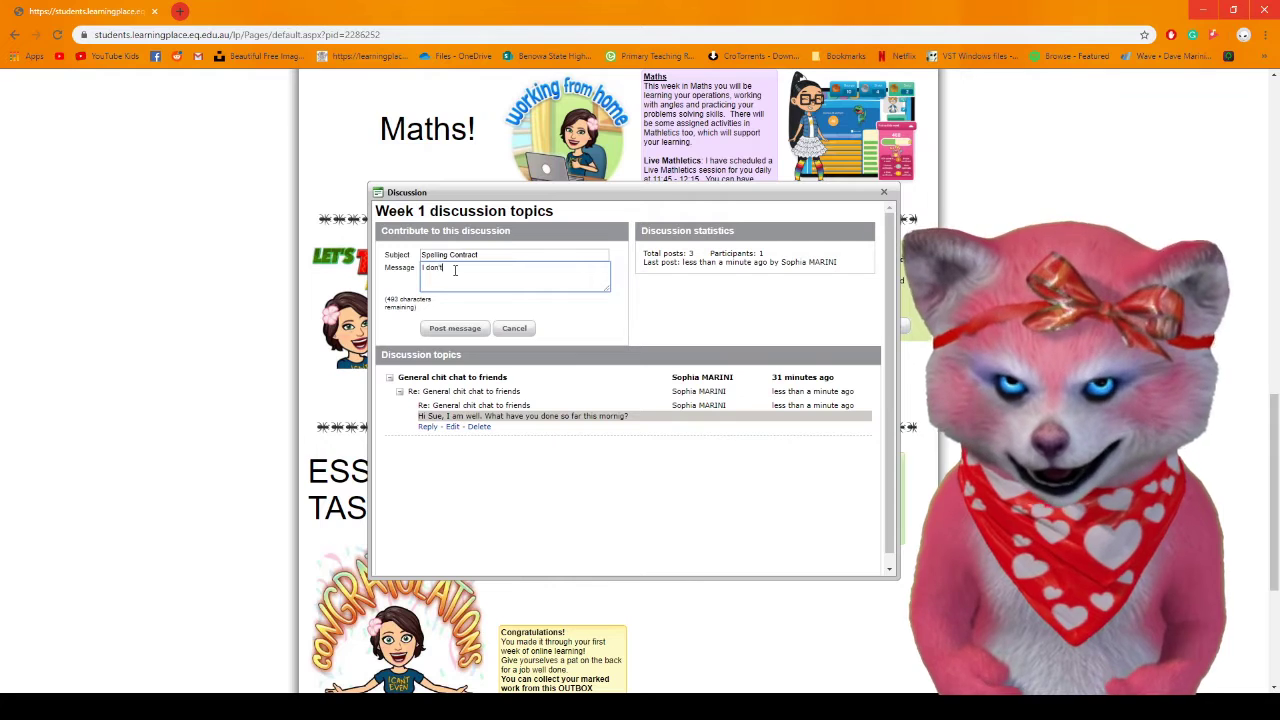
text( understand)
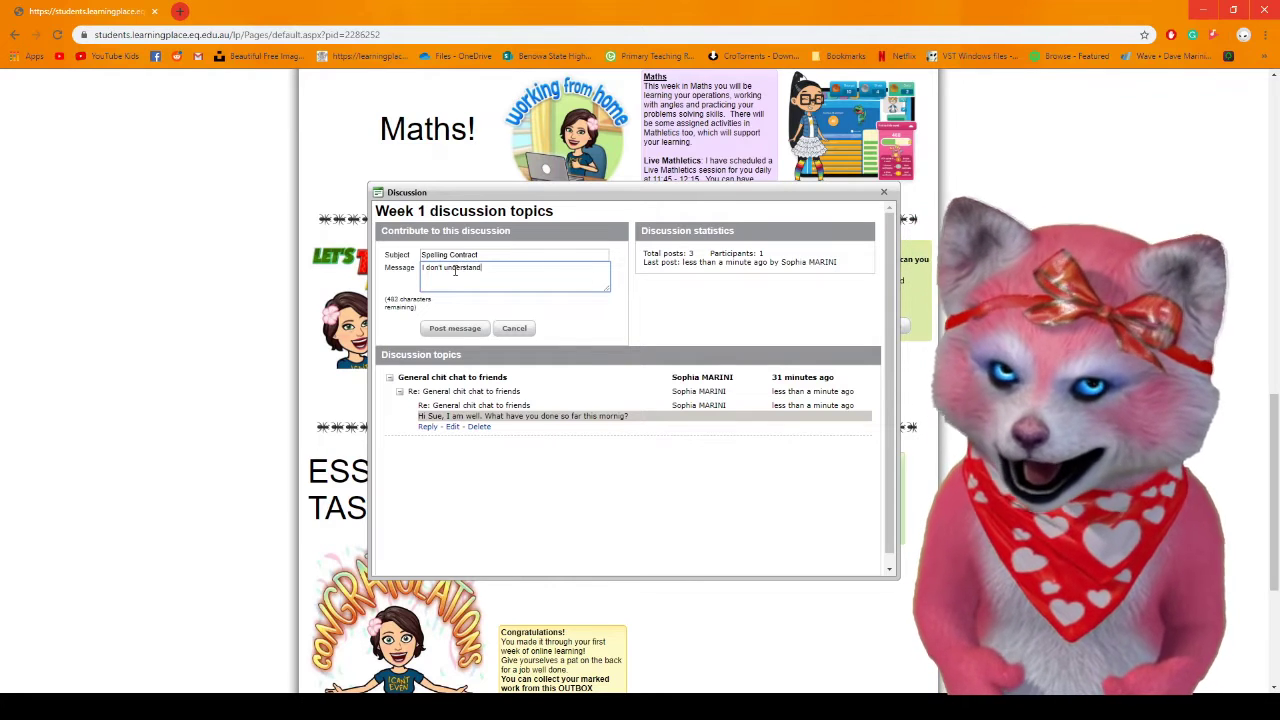
text( what to do )
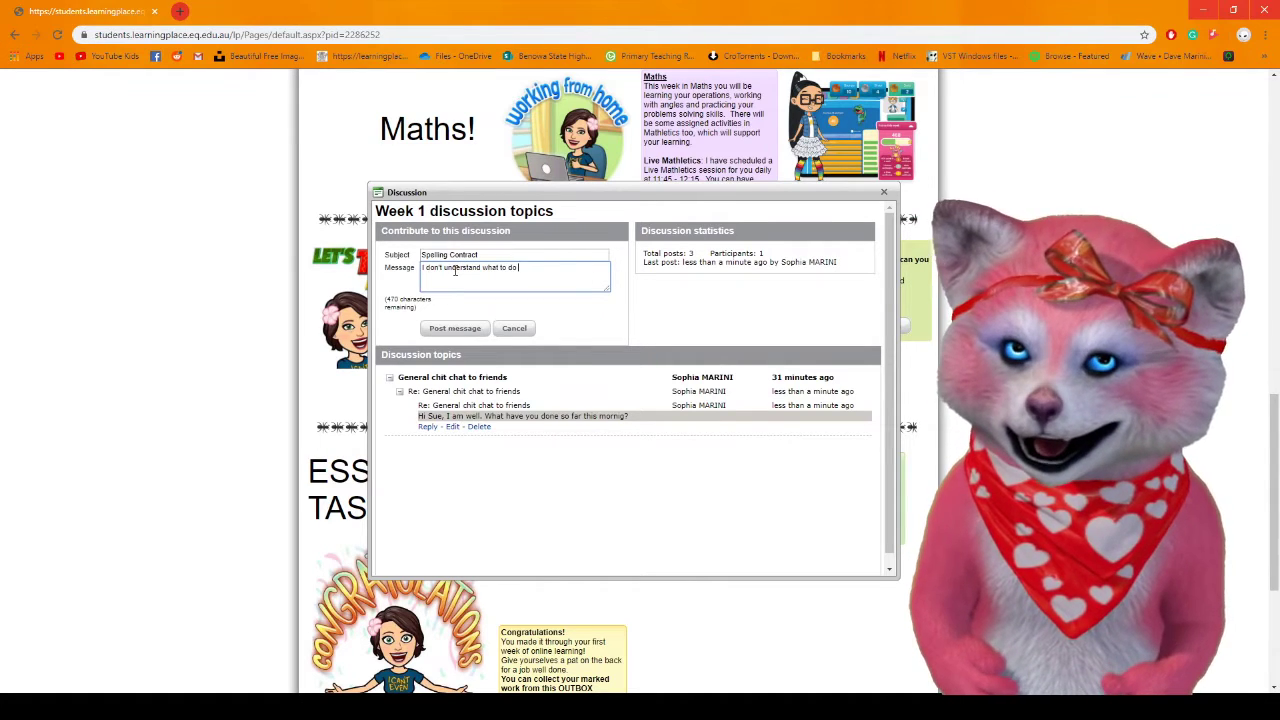
text(with the spe)
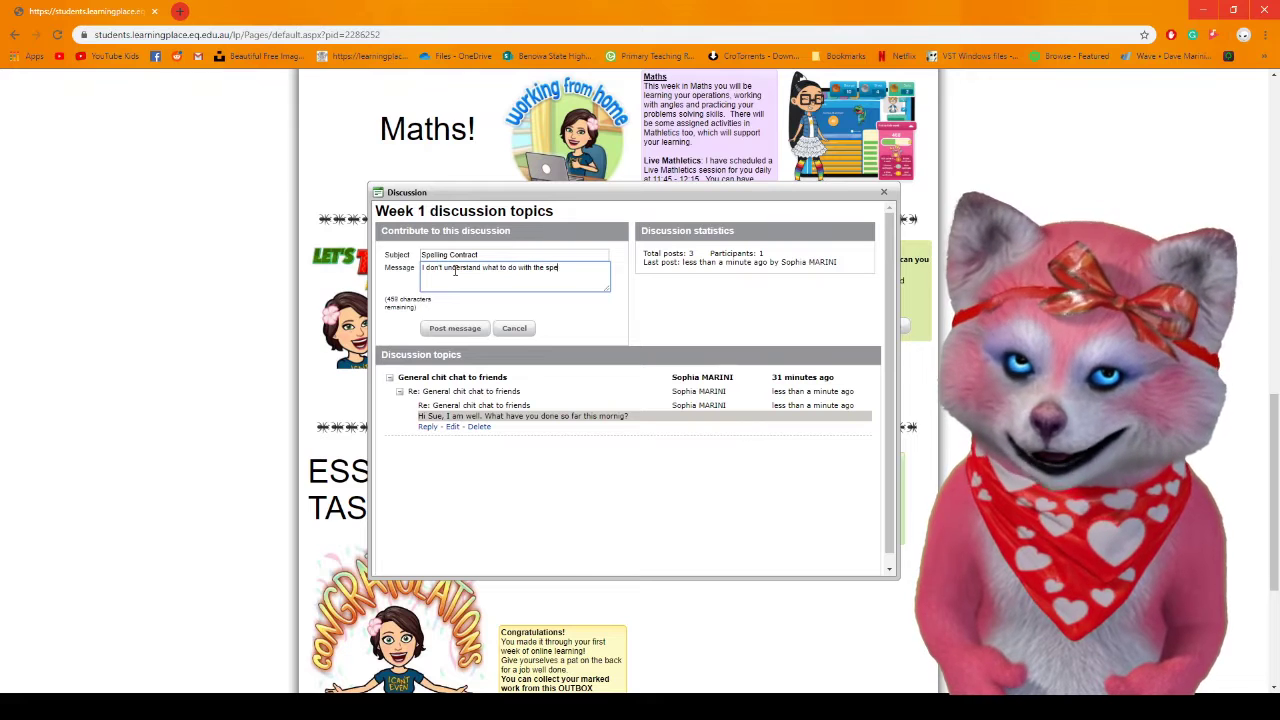
text(lling cont)
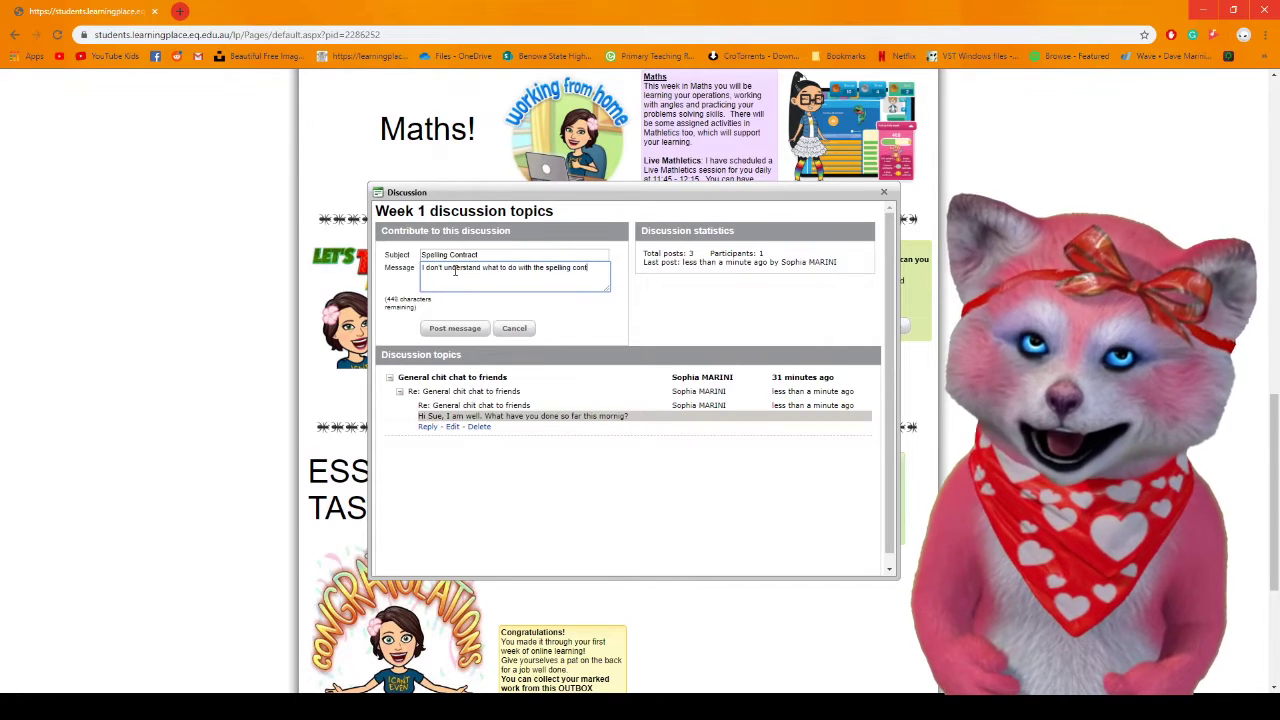
text(ract)
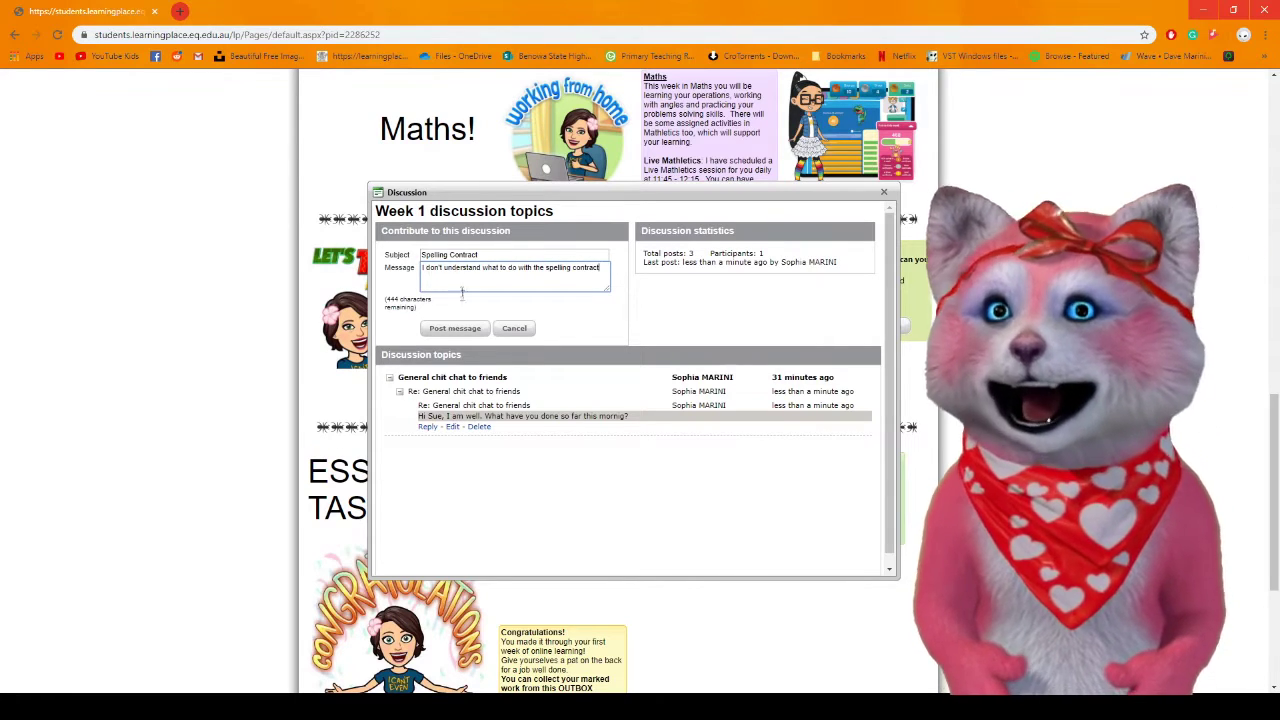
click(455, 329)
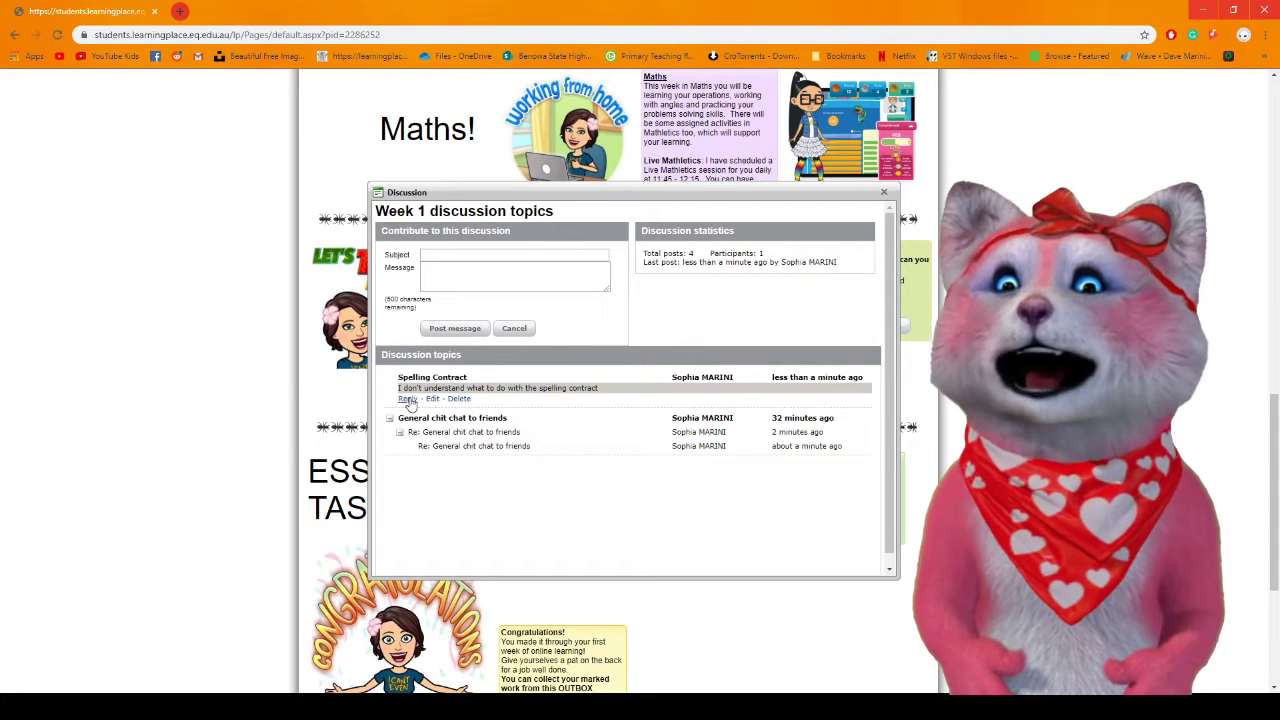
click(408, 399)
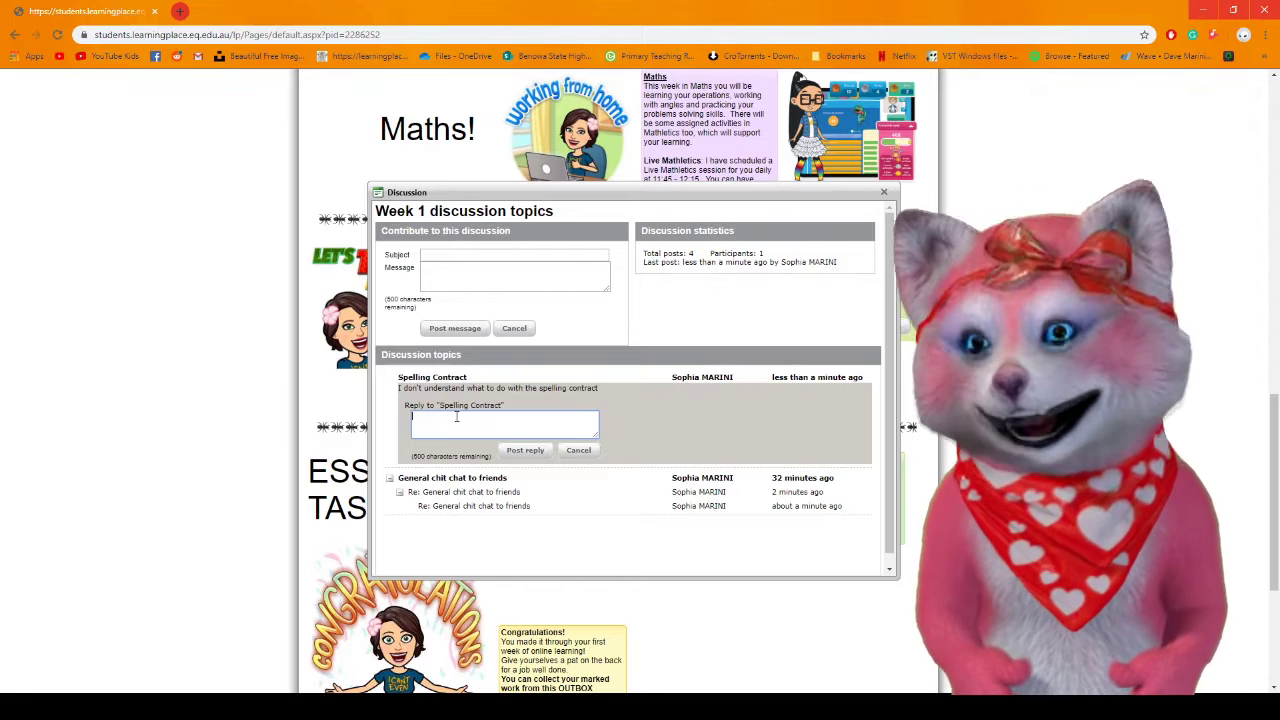
Step: Type the answer saying the spelling words are in the Week 1 English Monday section
text(Sue)
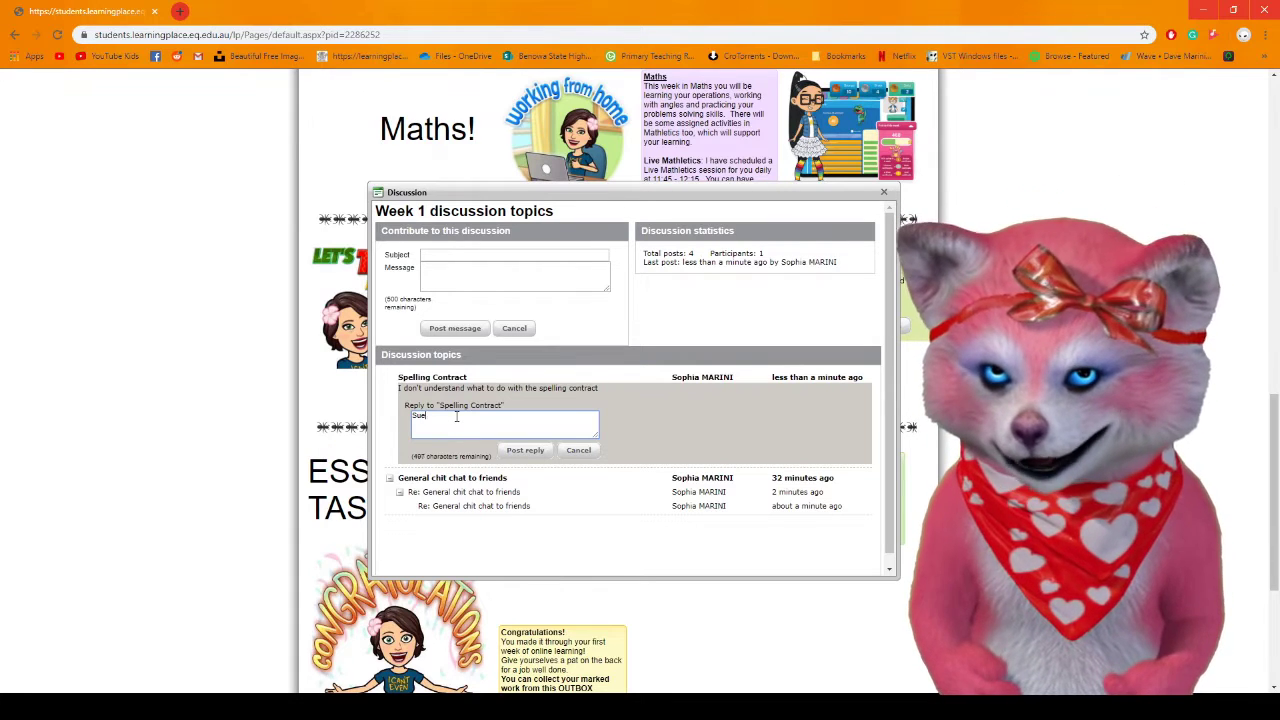
text(, your s)
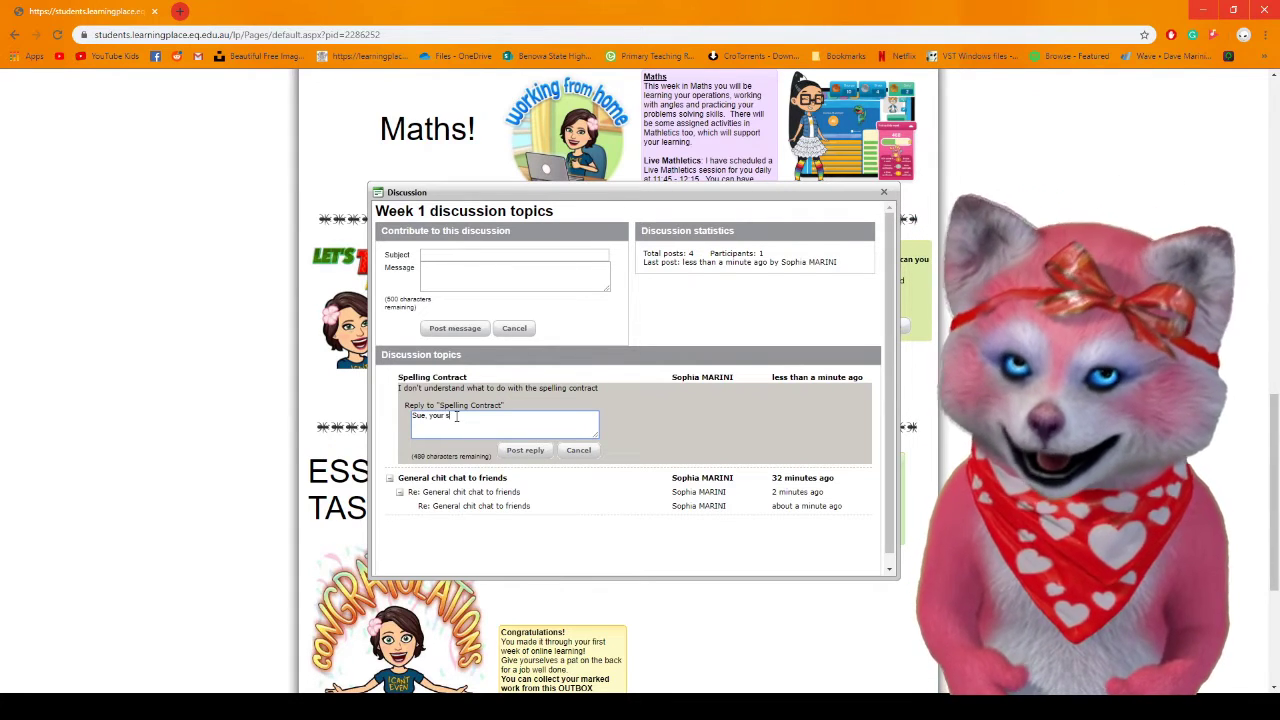
text(pelling wor)
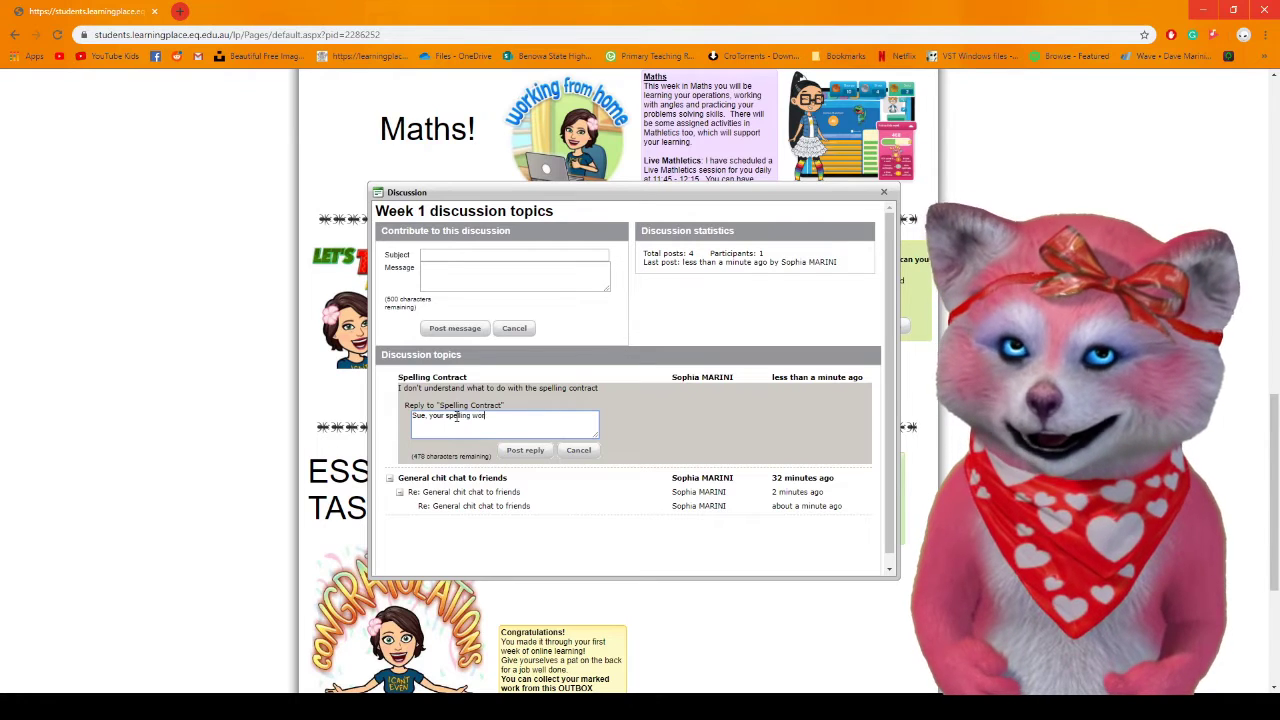
text(ds are in t)
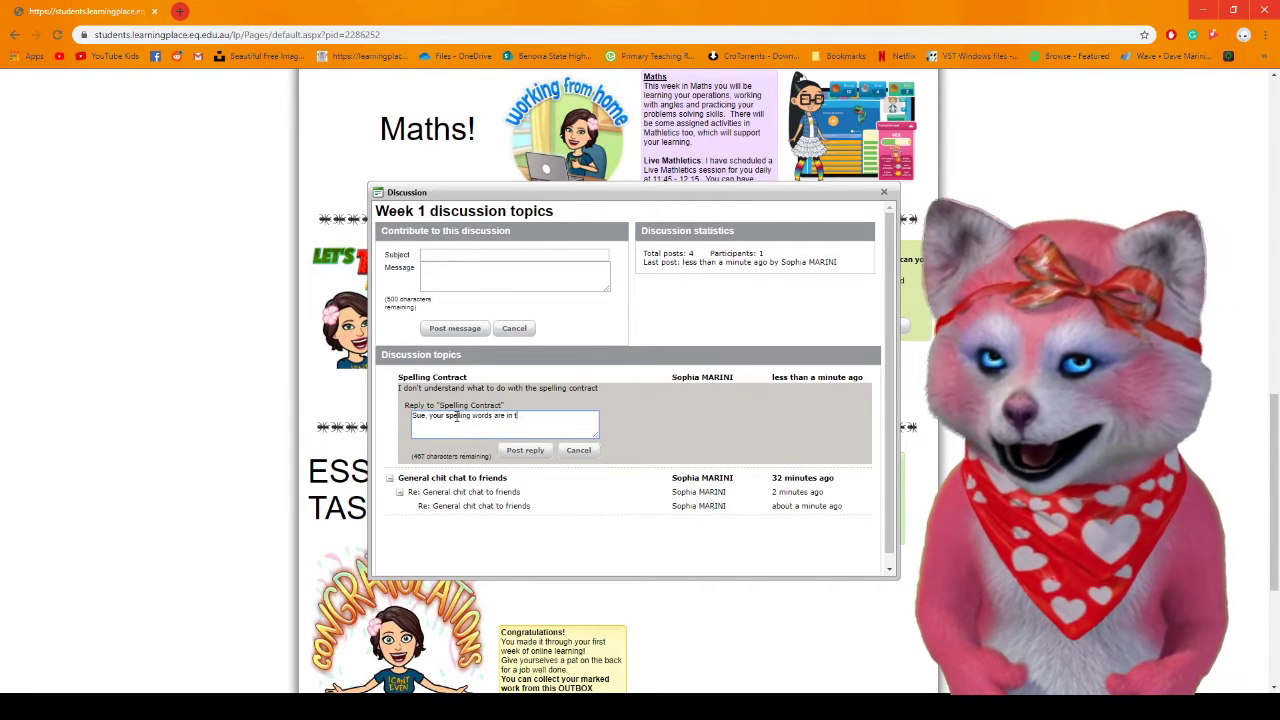
text(he W)
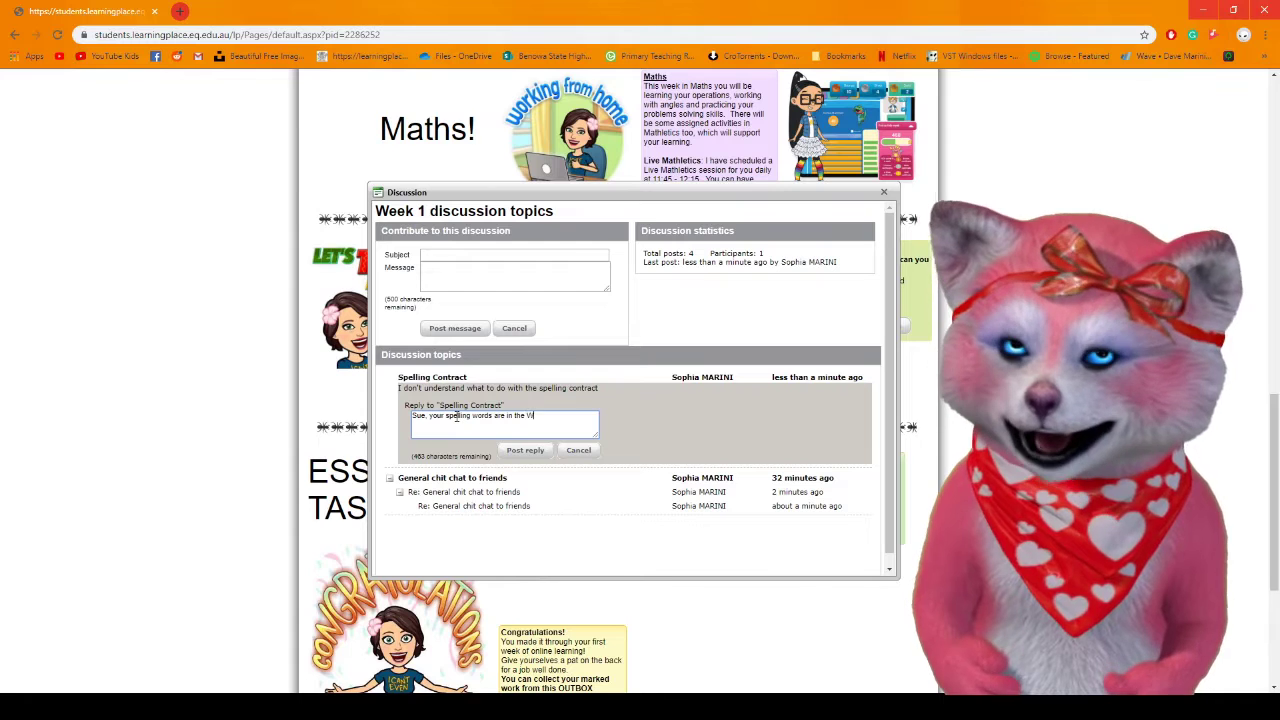
text(eek 1 L)
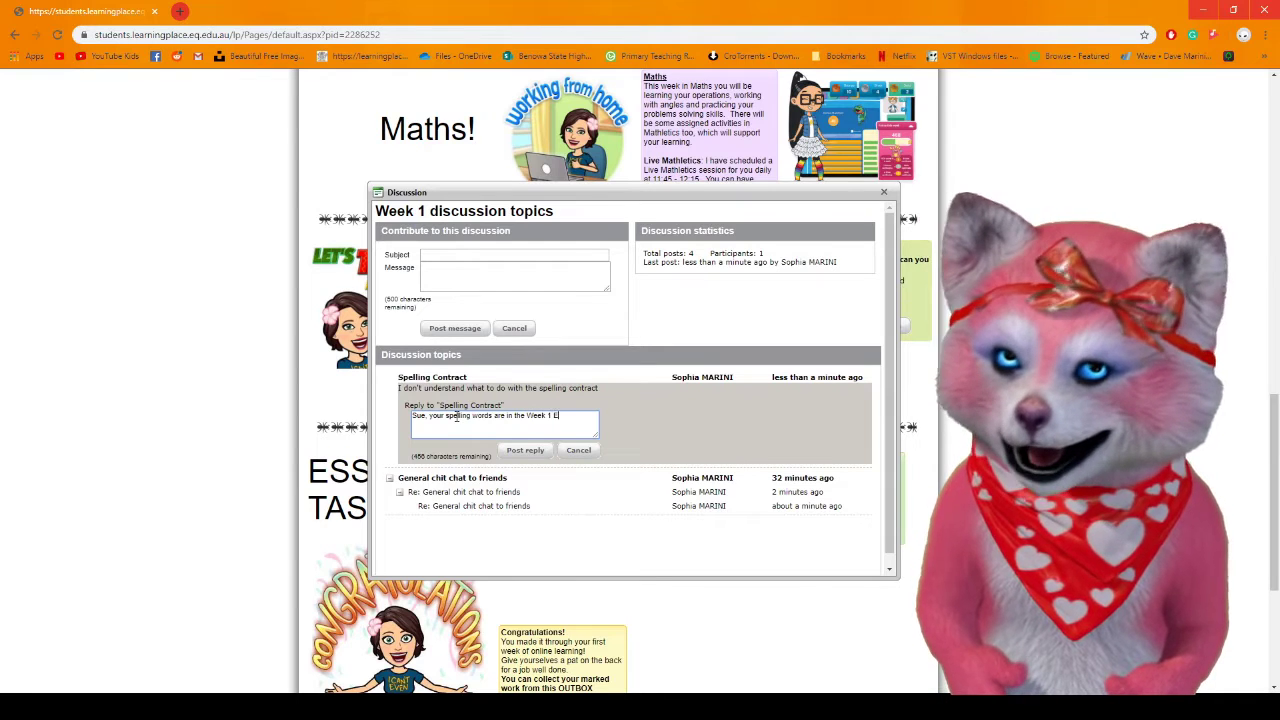
text(nglish )
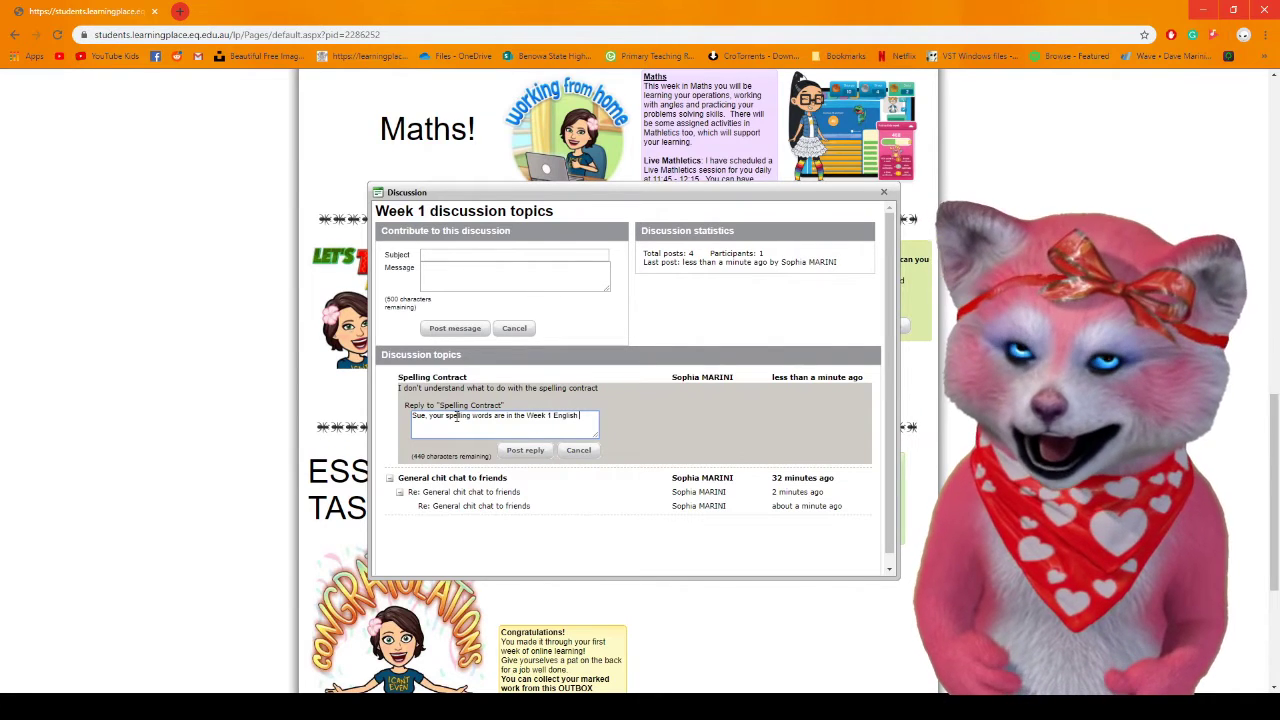
text(- m)
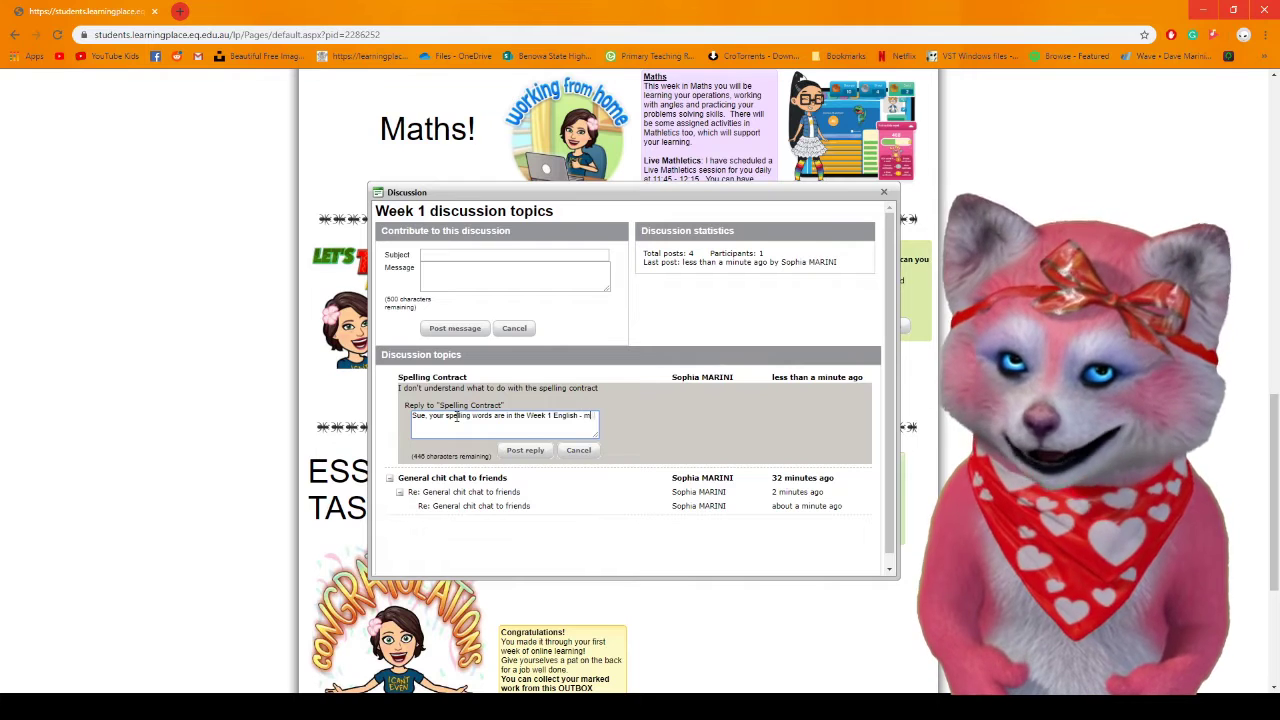
text(onday secti)
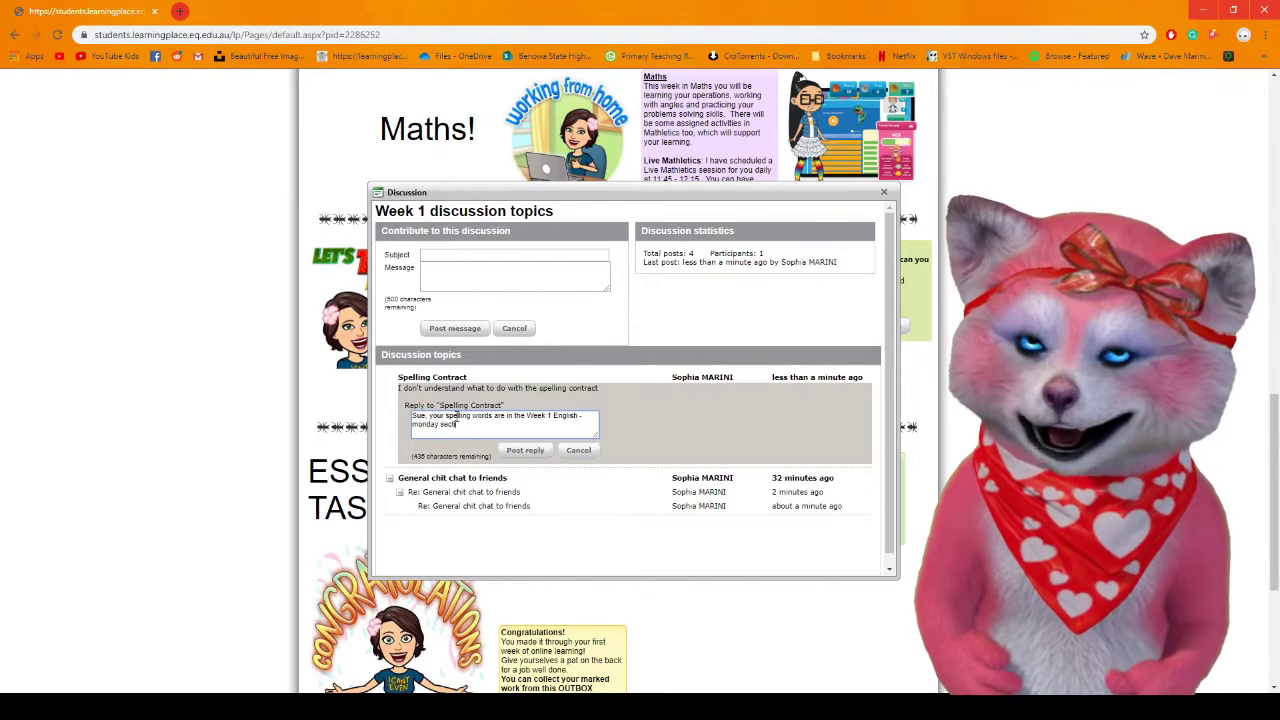
text(on.  Use)
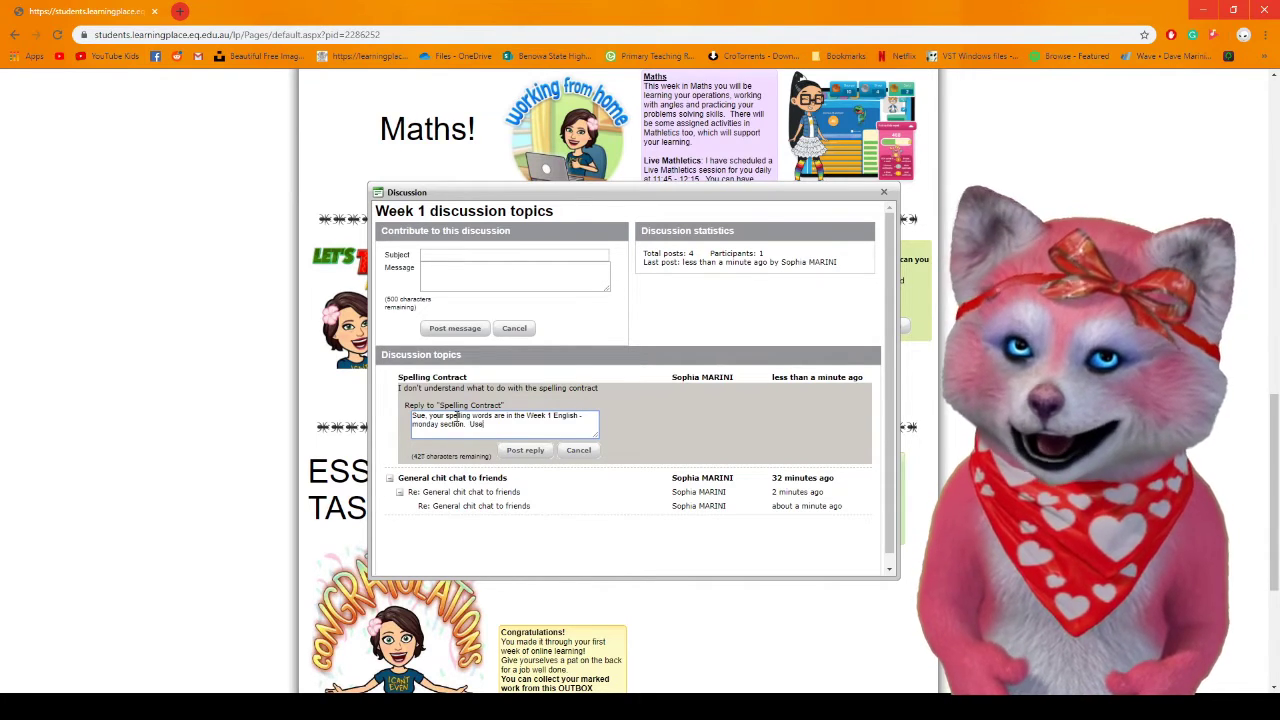
text( these words)
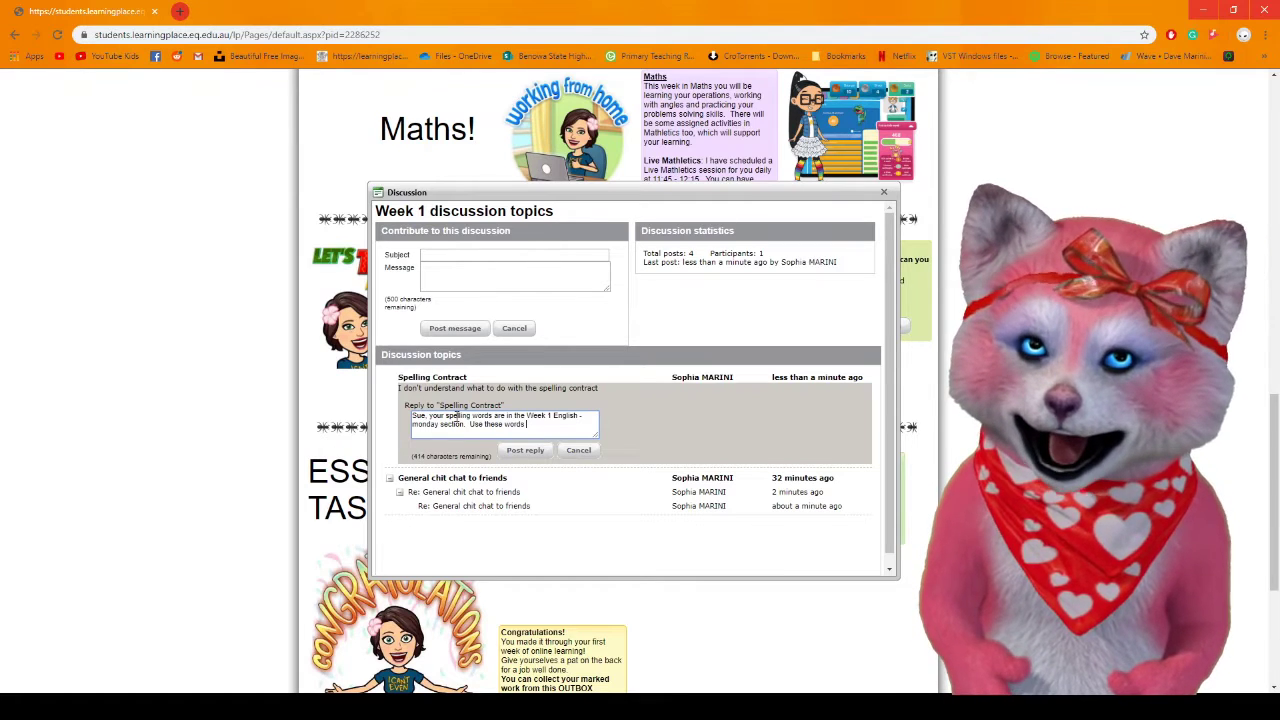
text( on tu)
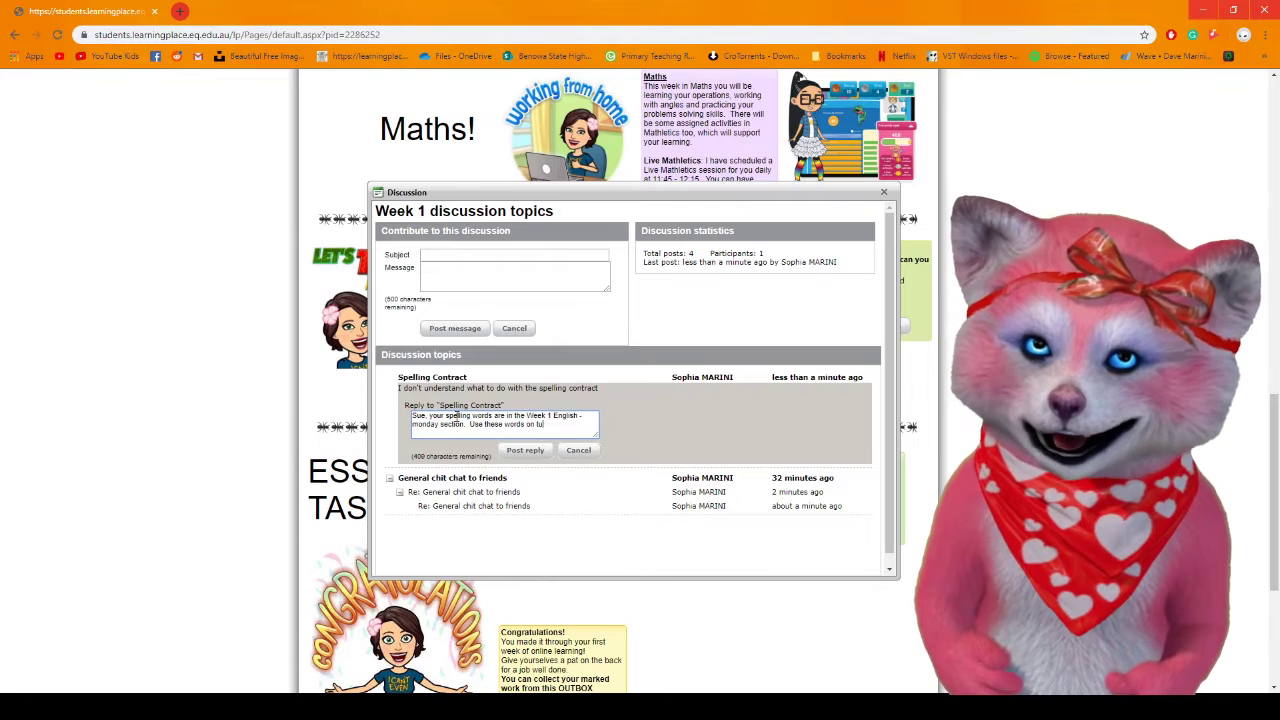
text(esday,)
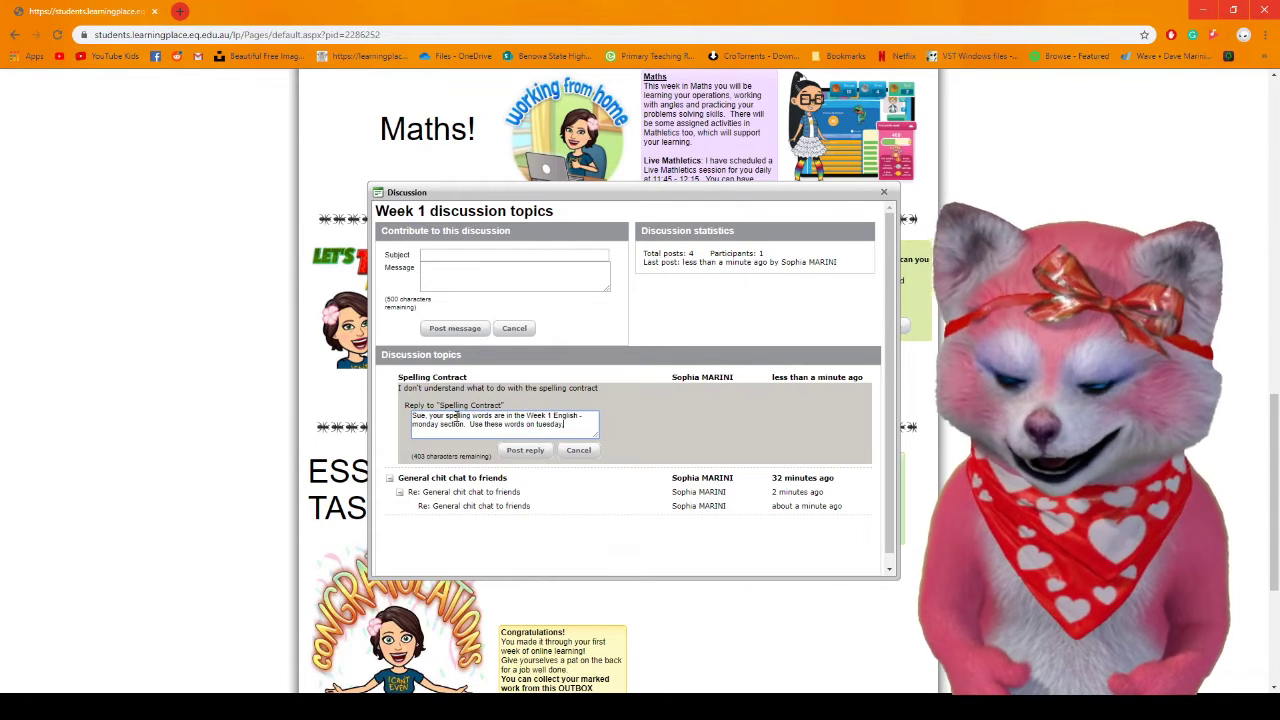
text( wed, thurs)
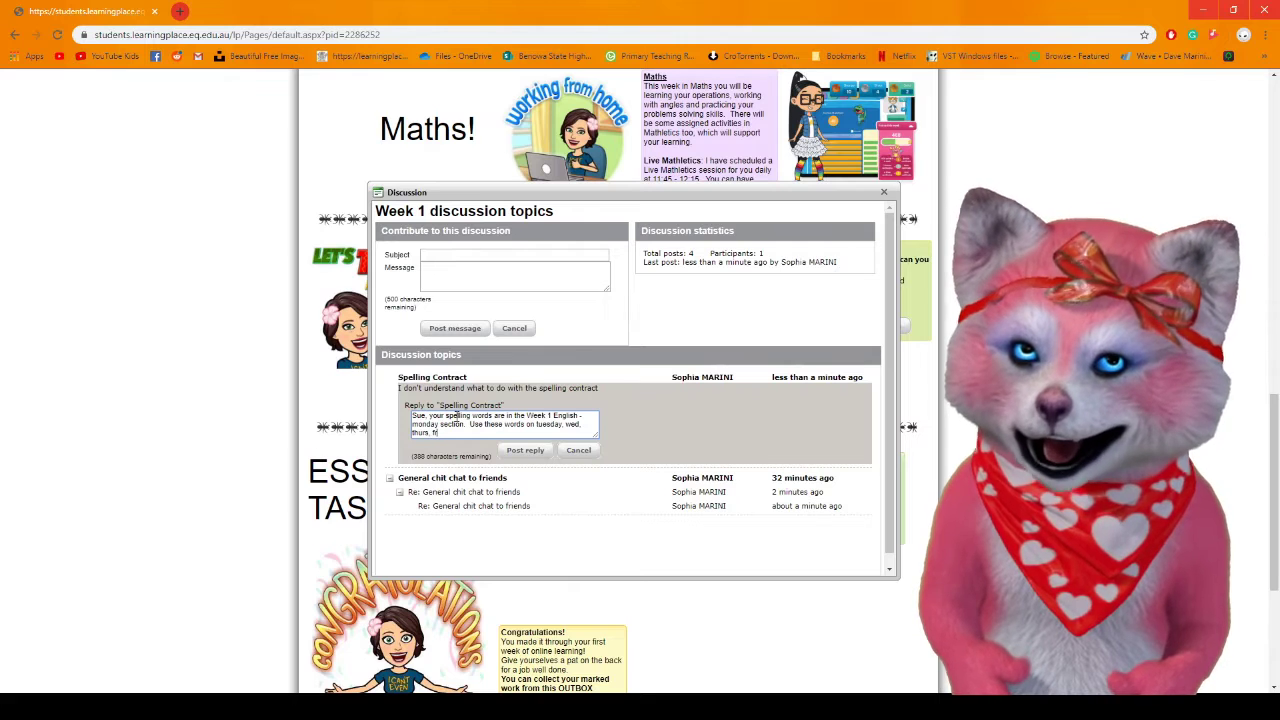
text(, friday to do)
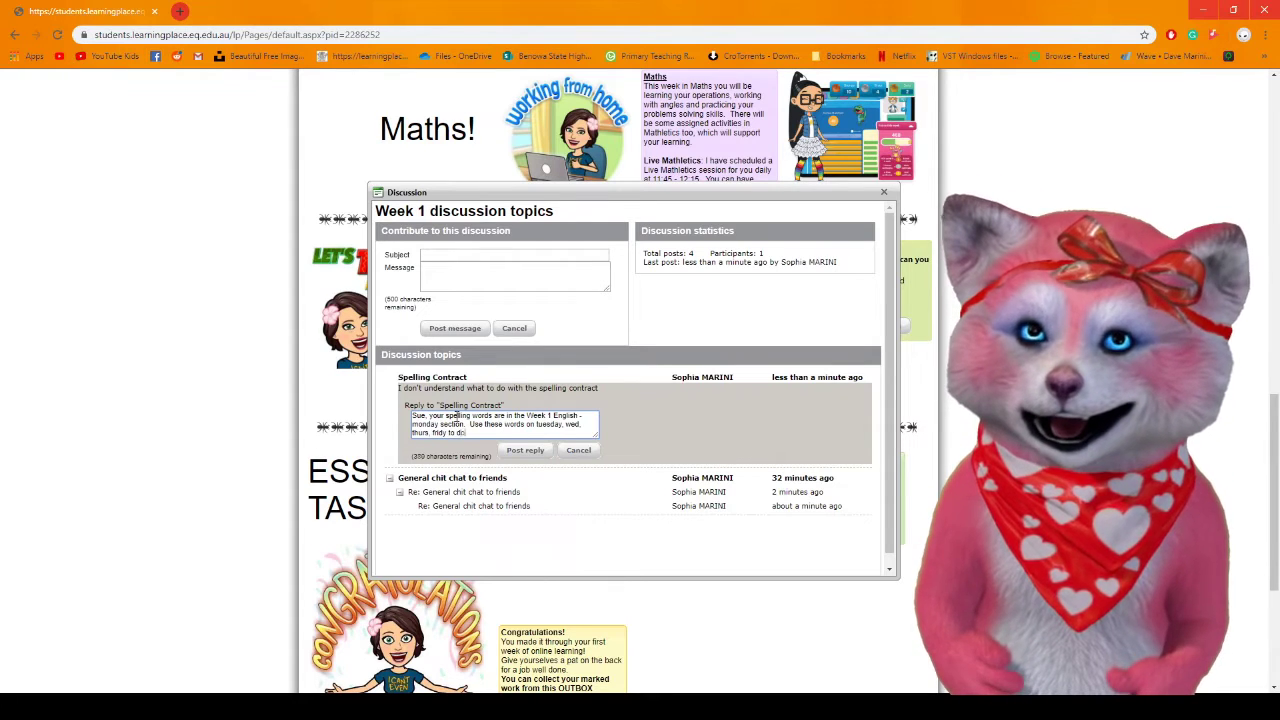
text( activit)
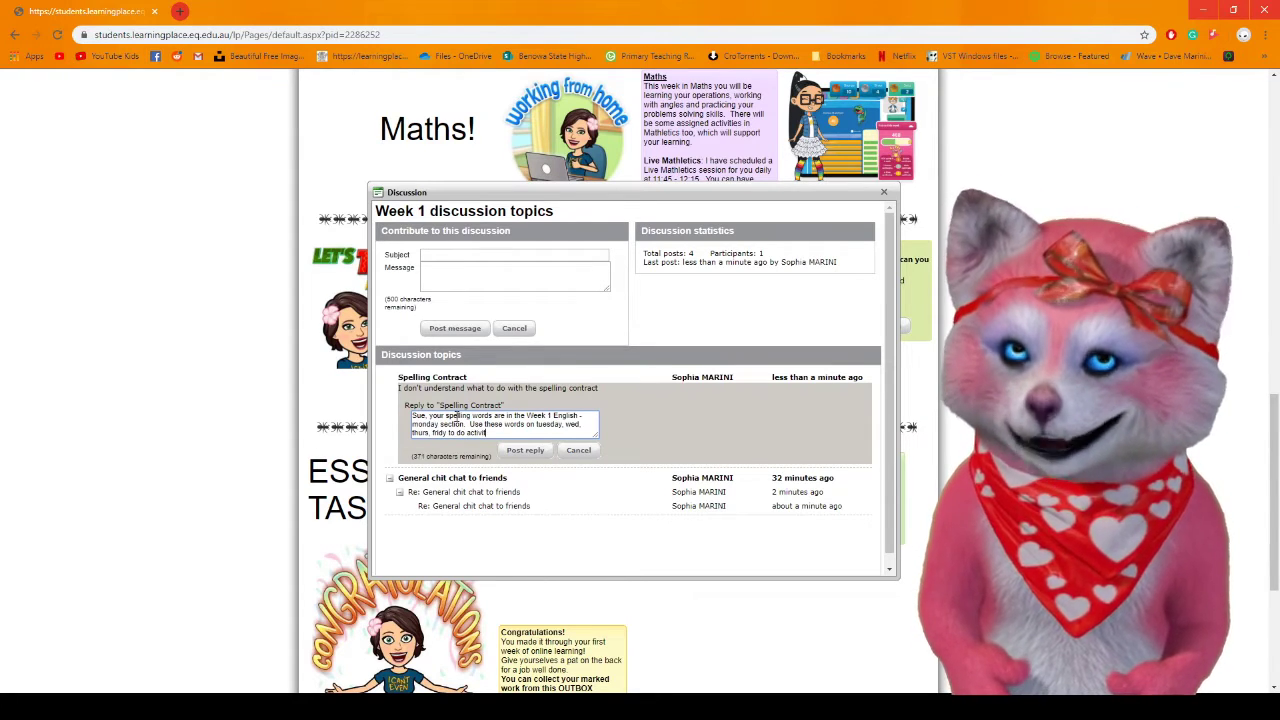
text(ies from you)
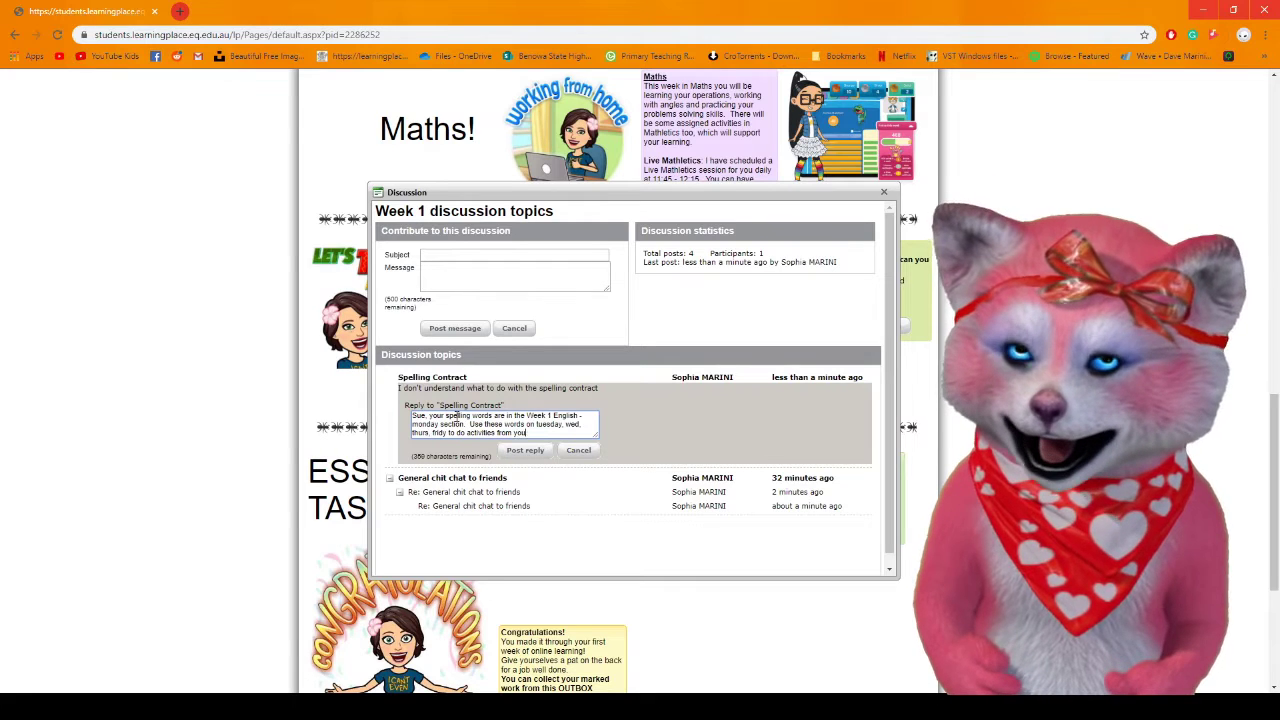
text(r spell)
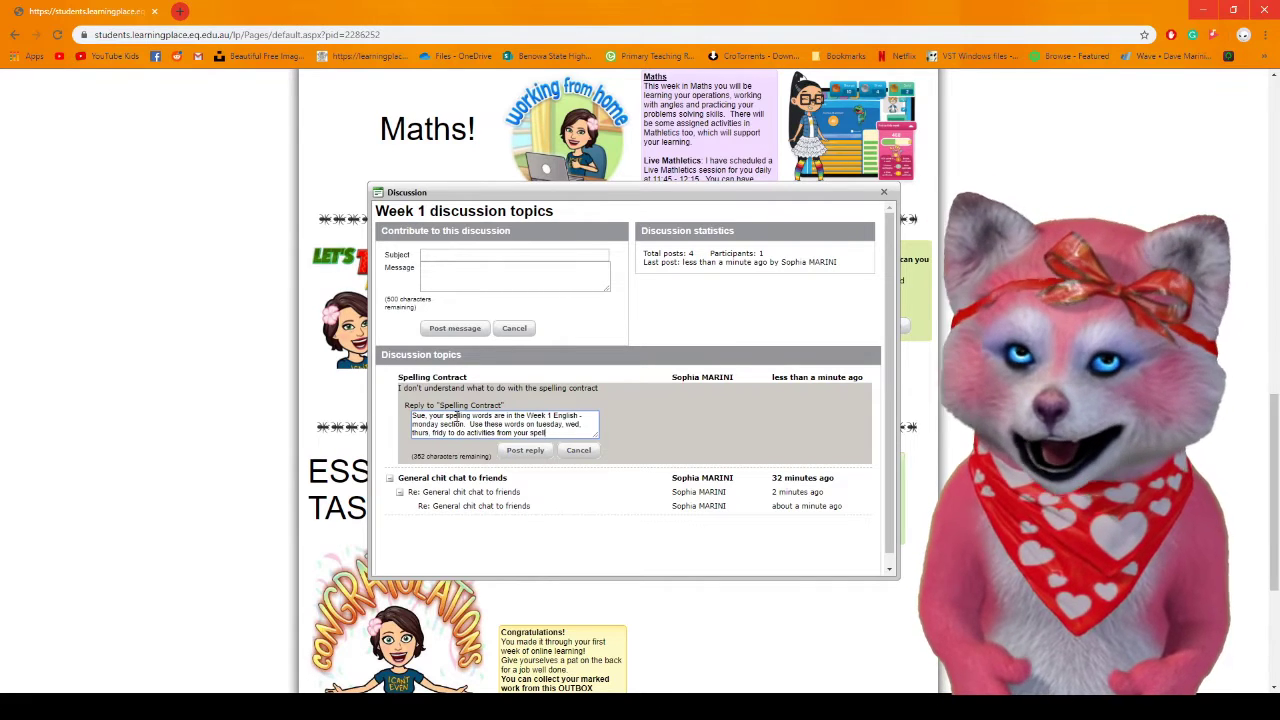
text(ing contract)
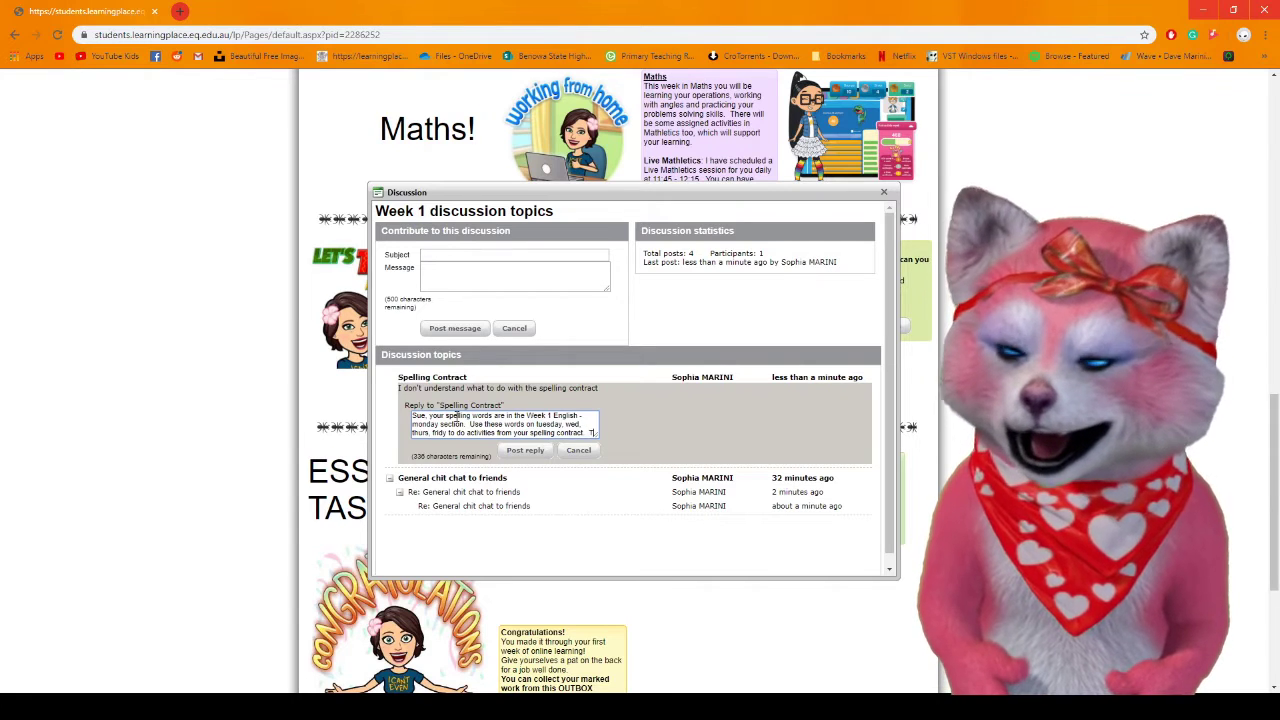
text(.  C)
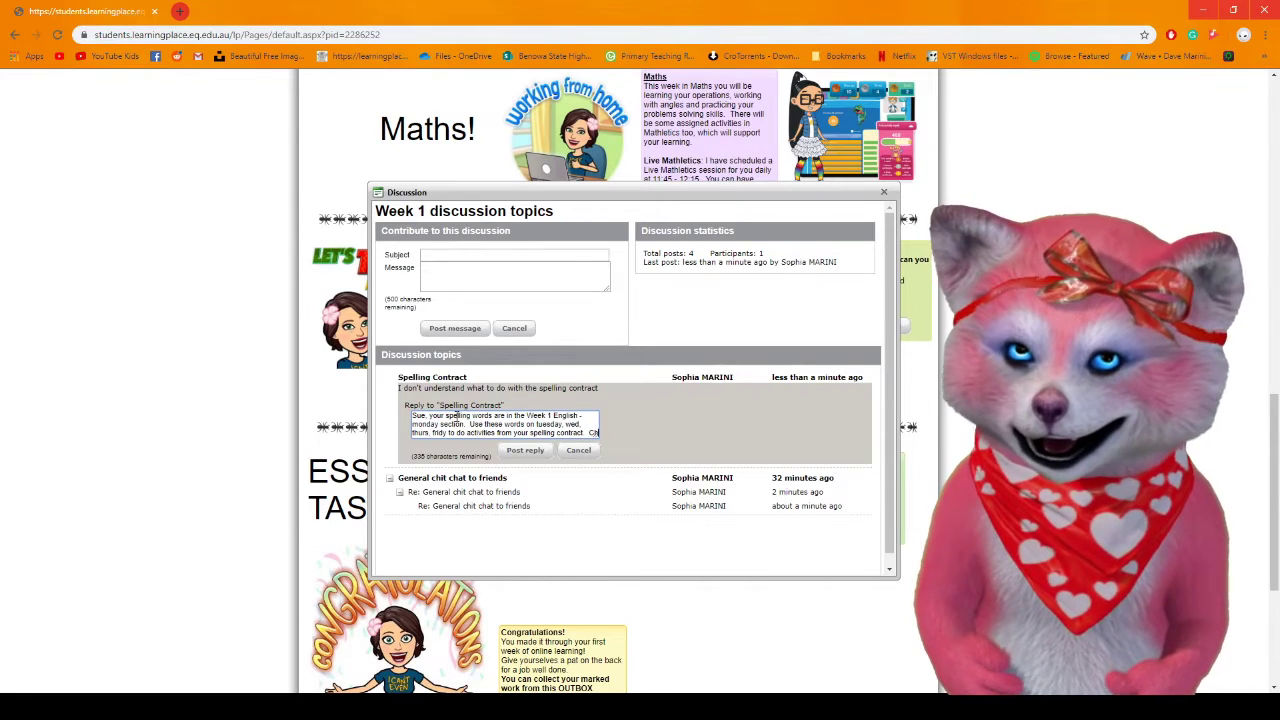
text(hoose 1 )
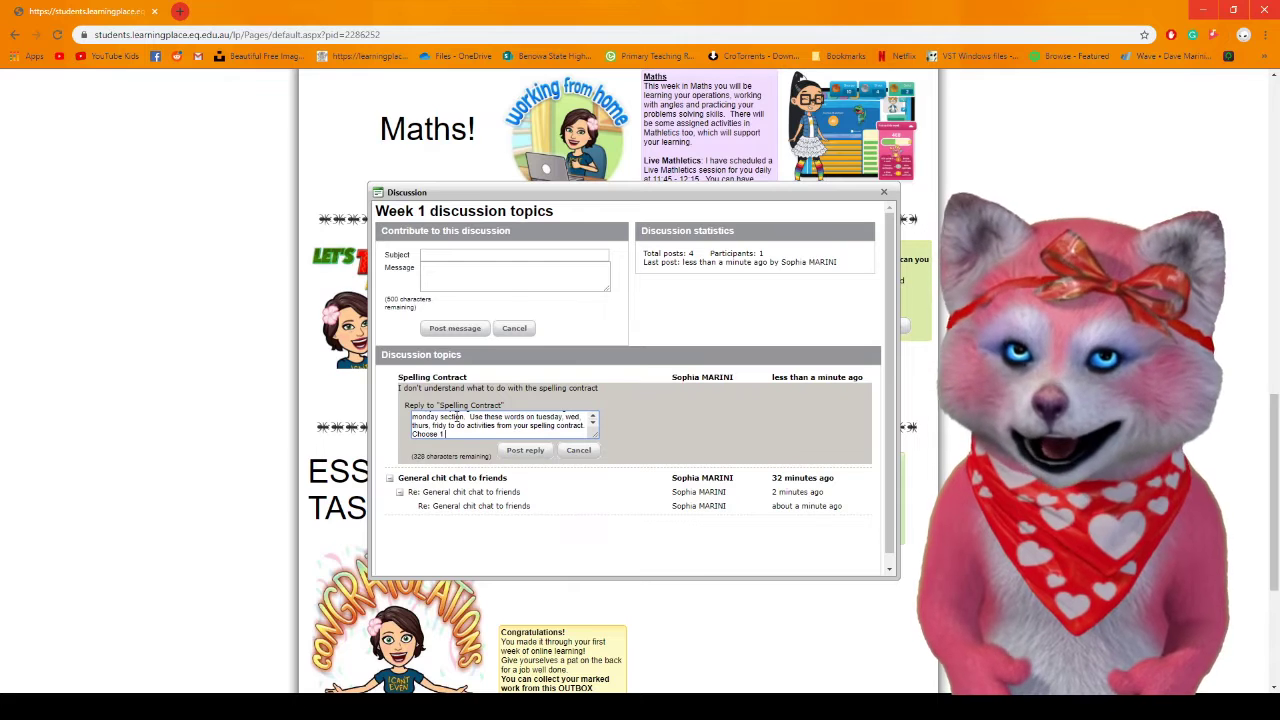
text(or 2 )
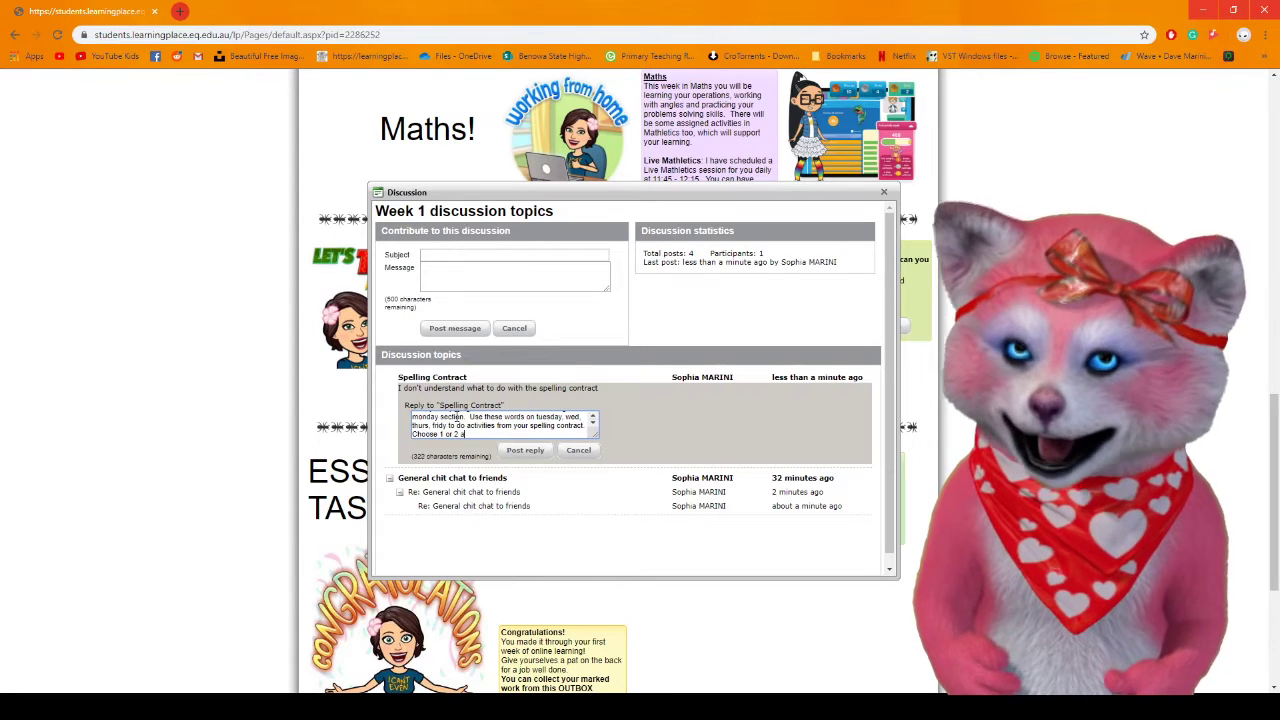
text(activities each day.)
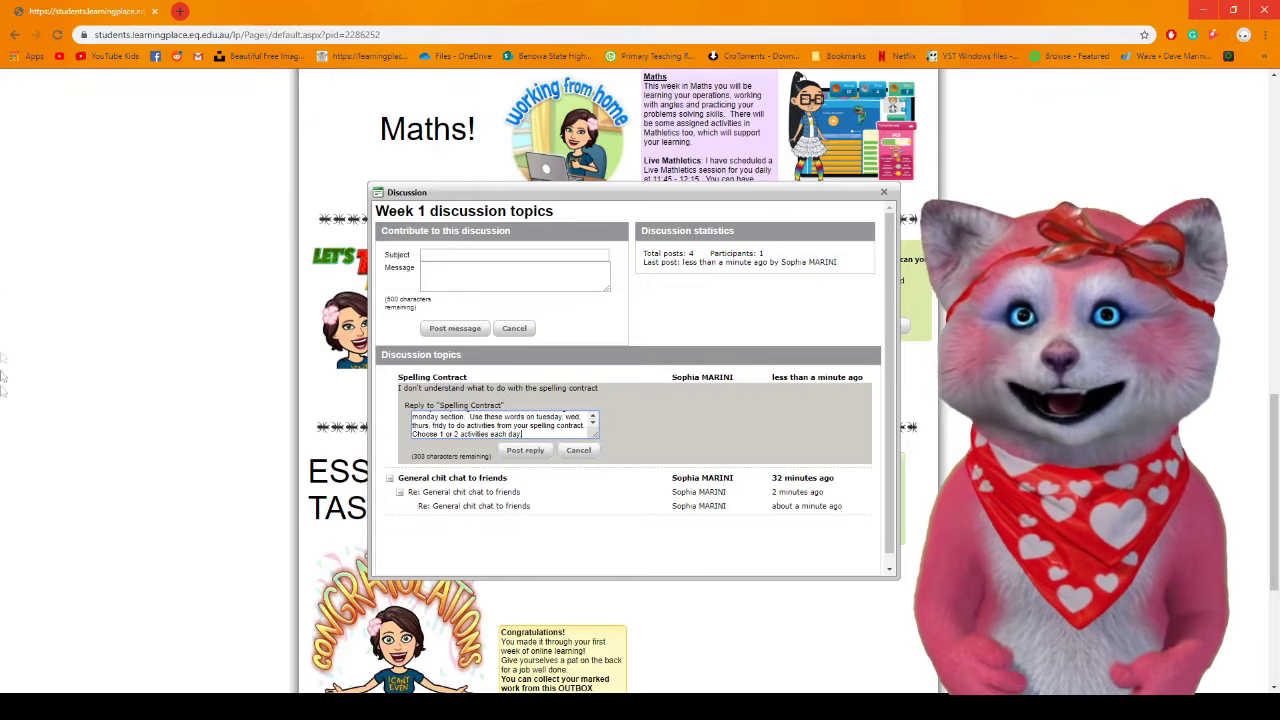
Step: Post the spelling-words answer under the 'Spelling Contract' topic, bringing total posts to 5
click(530, 456)
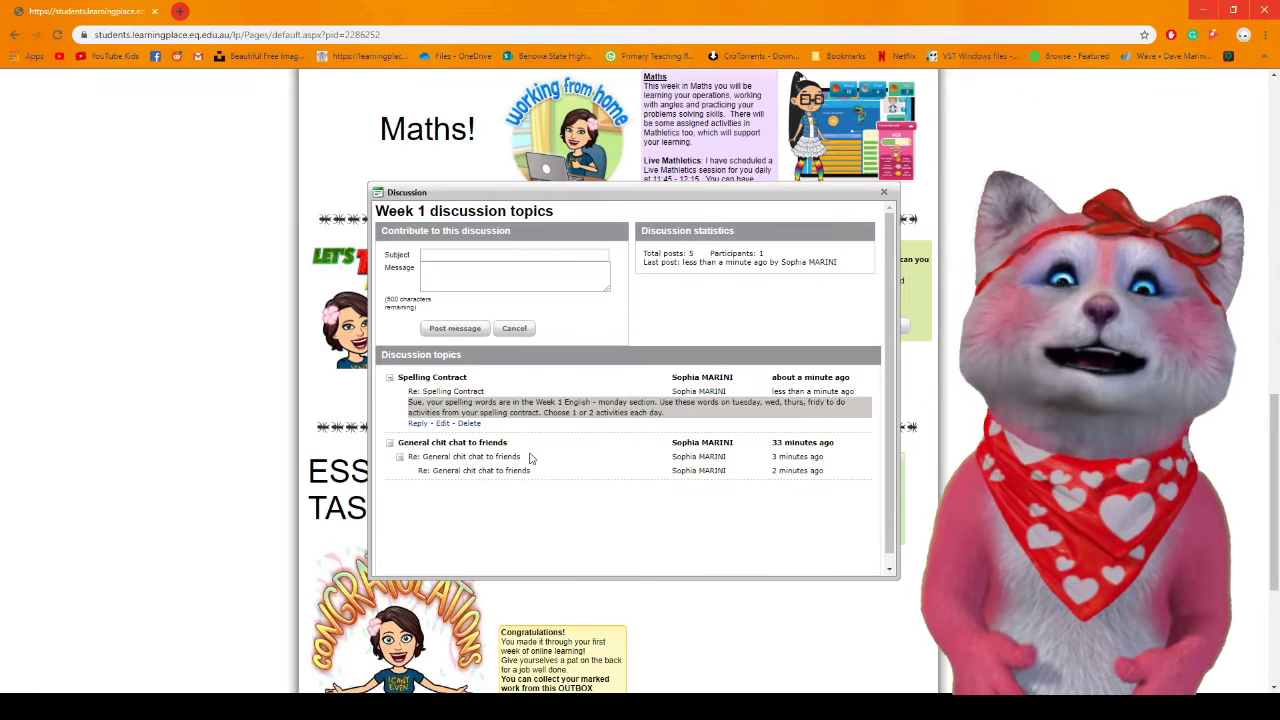